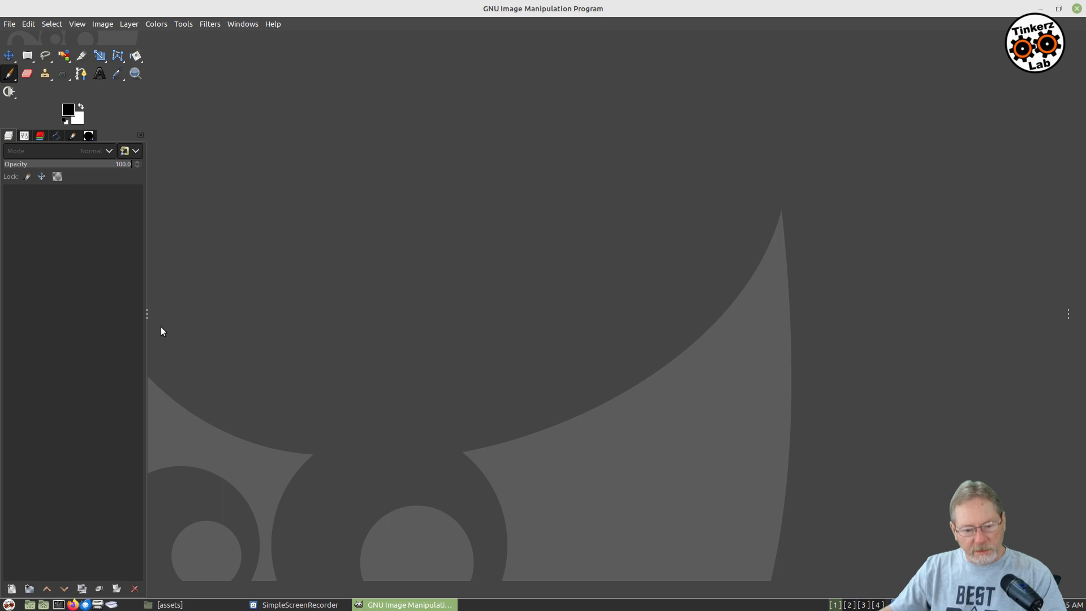
Create a new 1920 x 1080 px image at 100 ppi, filled with the foreground color
click(11, 26)
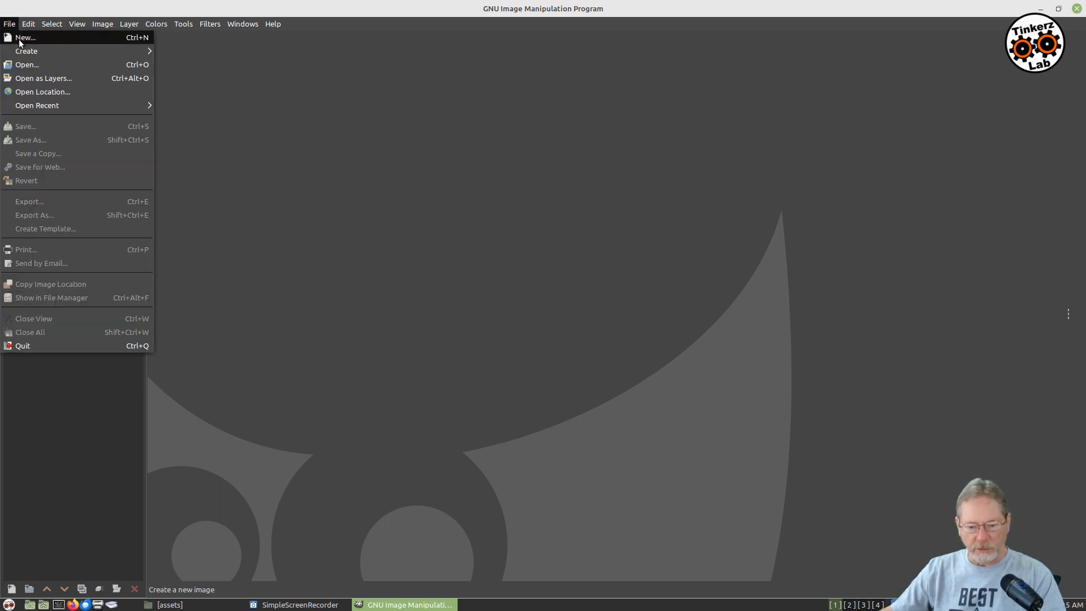
click(23, 38)
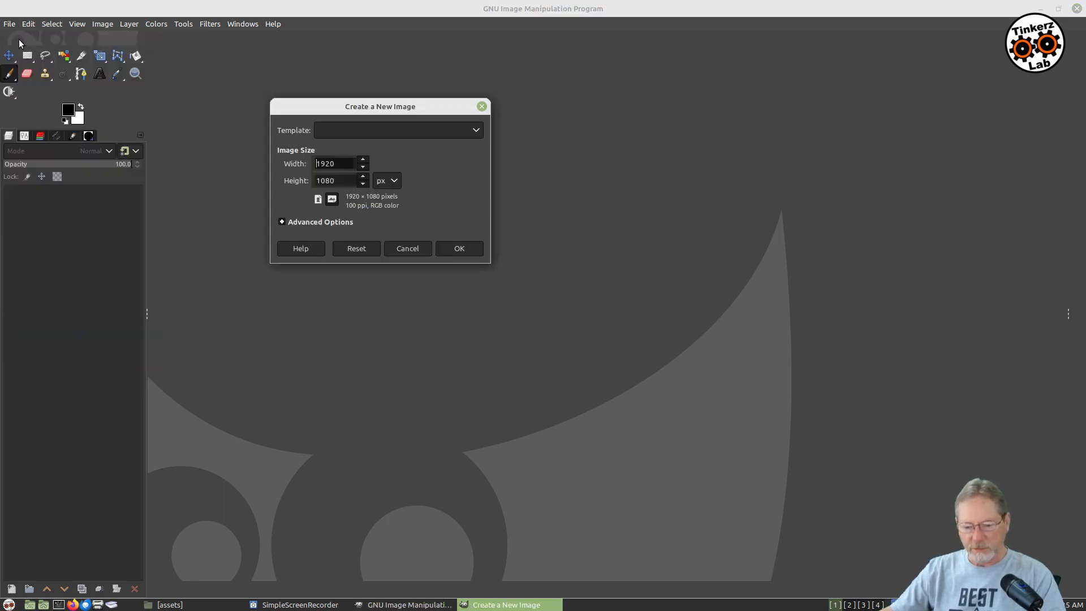
click(283, 223)
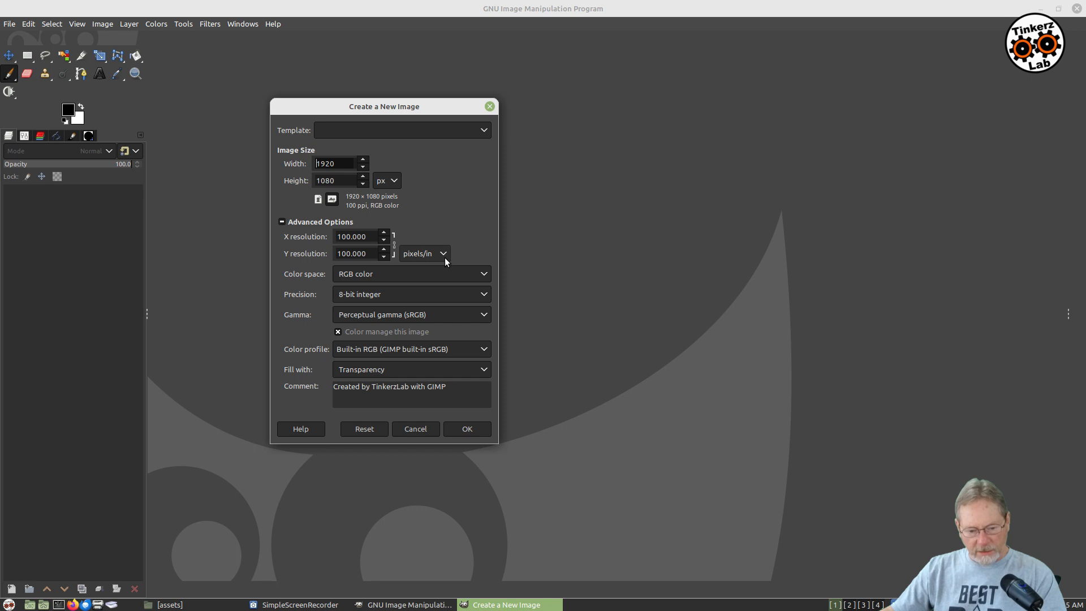
click(380, 370)
click(386, 320)
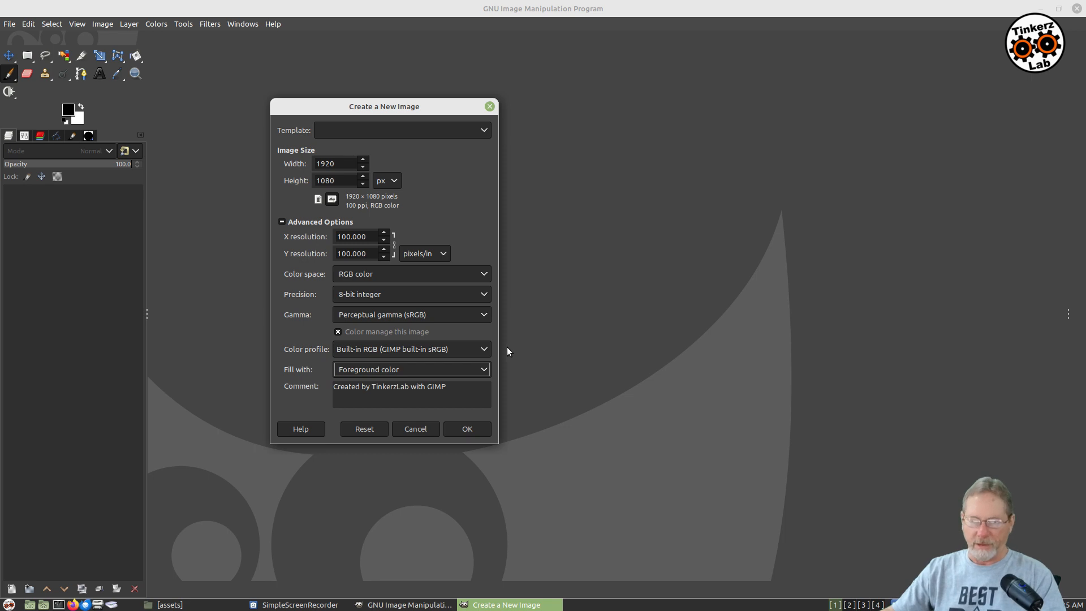
click(467, 429)
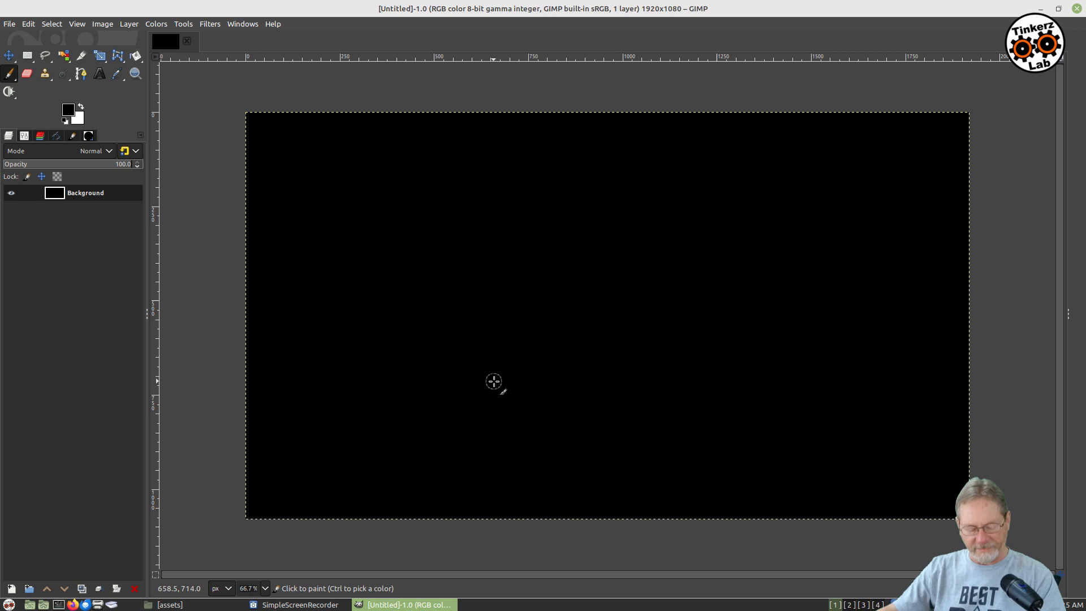
key(ctrl+shift+j)
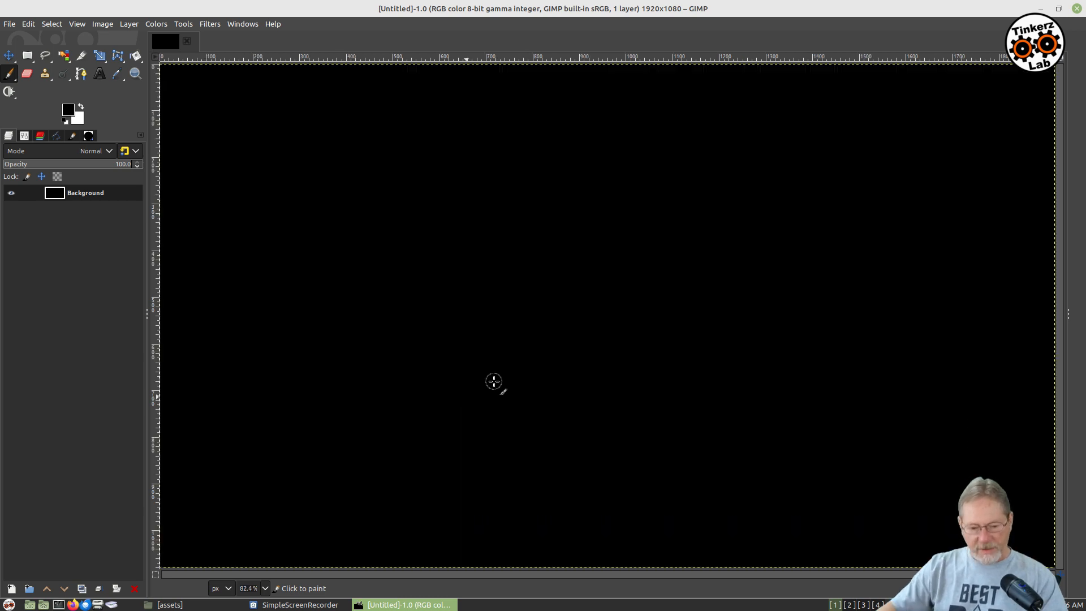
Add a transparent full-size layer named "stars yellow" above the background
click(10, 589)
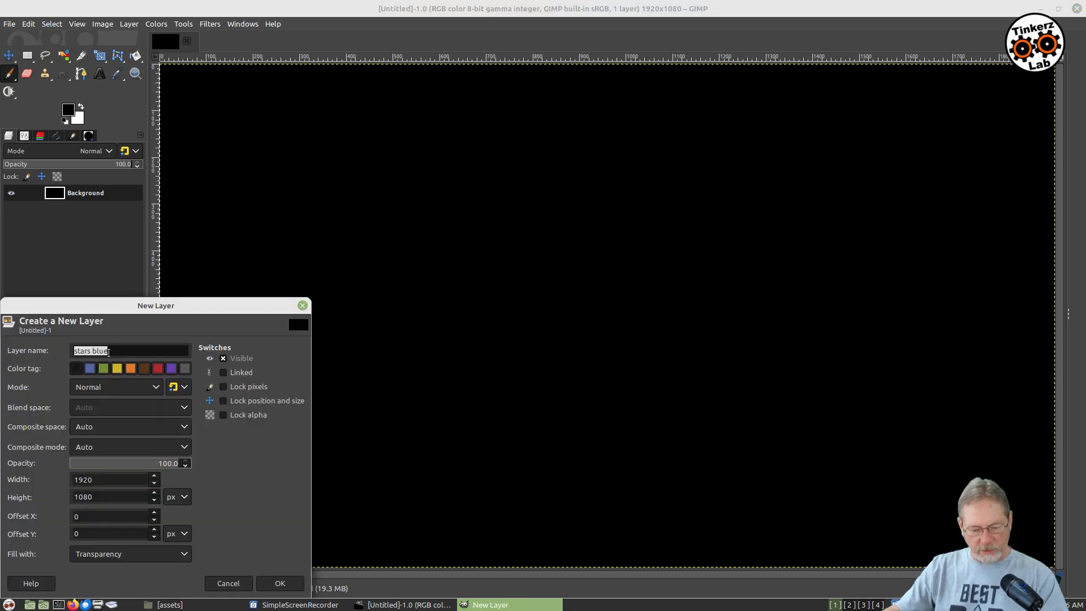
click(109, 352)
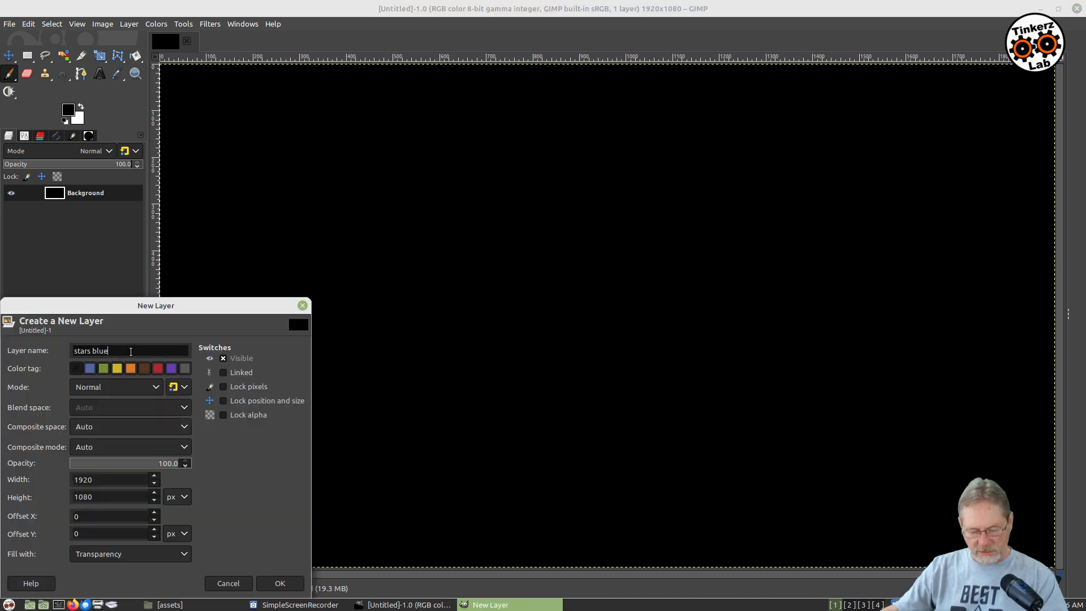
key(BackSpace)
key(BackSpace)
key(BackSpace)
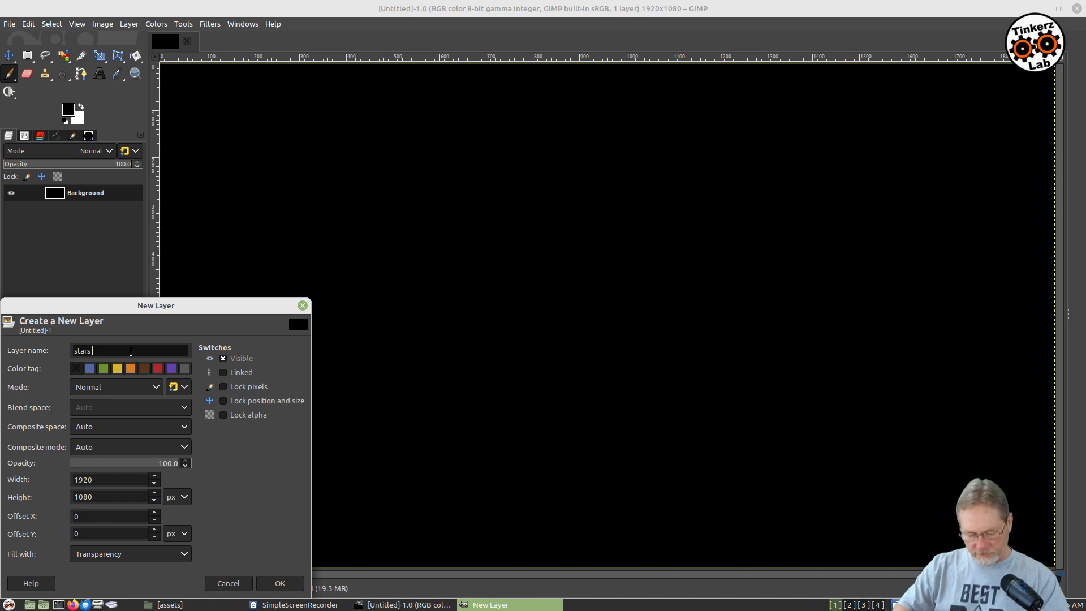
text(yellow)
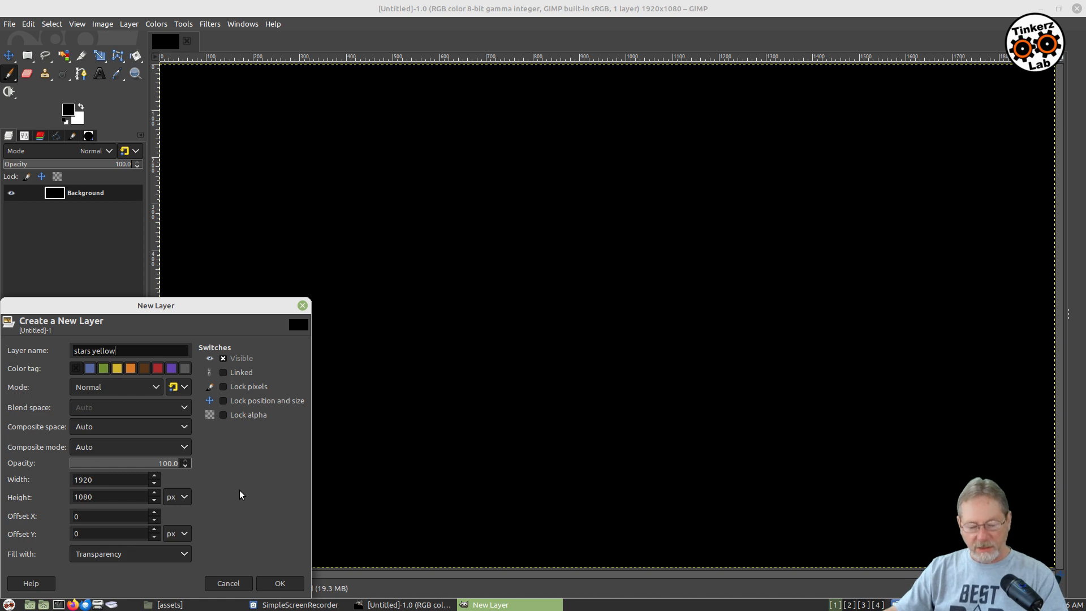
click(279, 583)
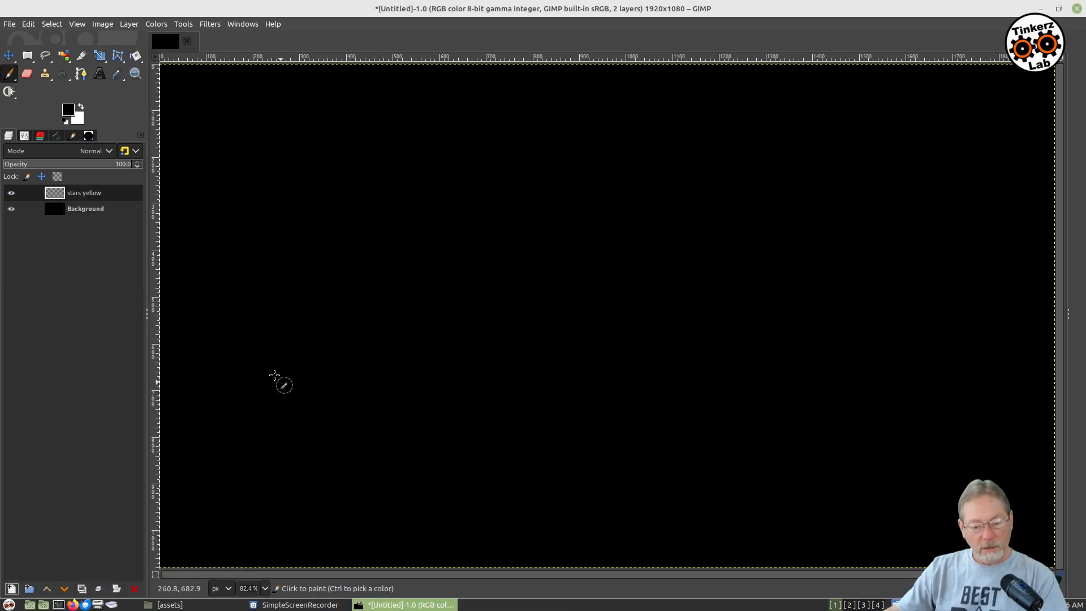
Choose the 15 × 15 Star Brush for the Paintbrush and set its spacing to 2500
click(88, 137)
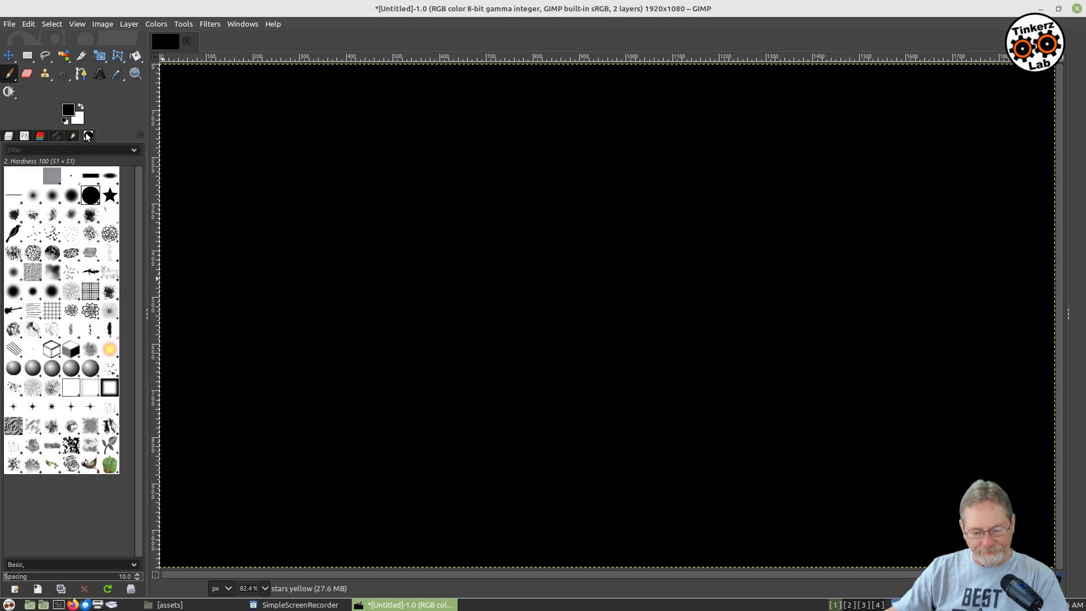
click(14, 407)
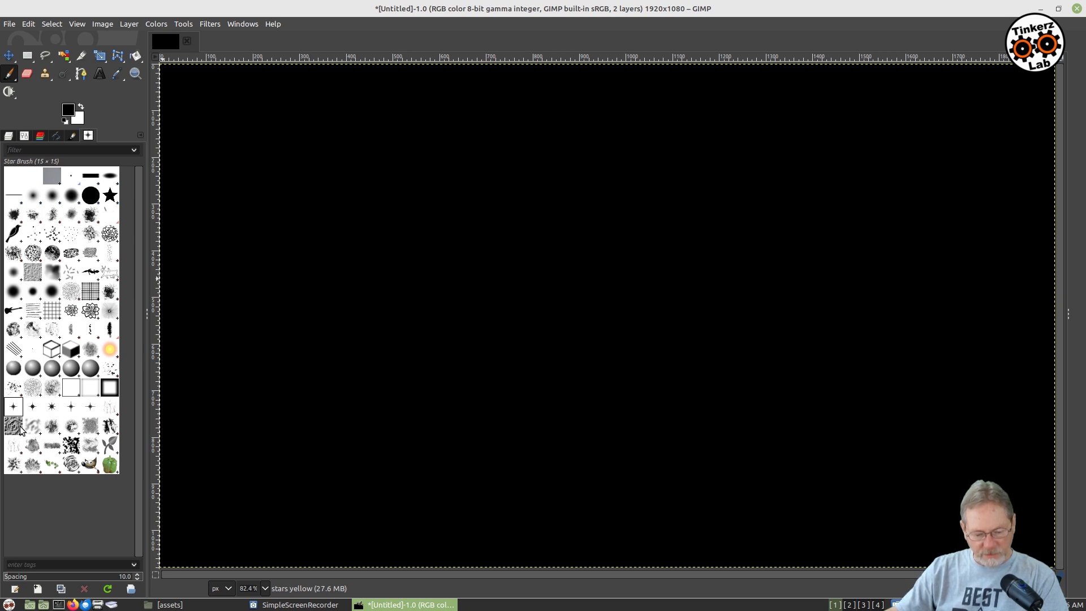
double_click(124, 576)
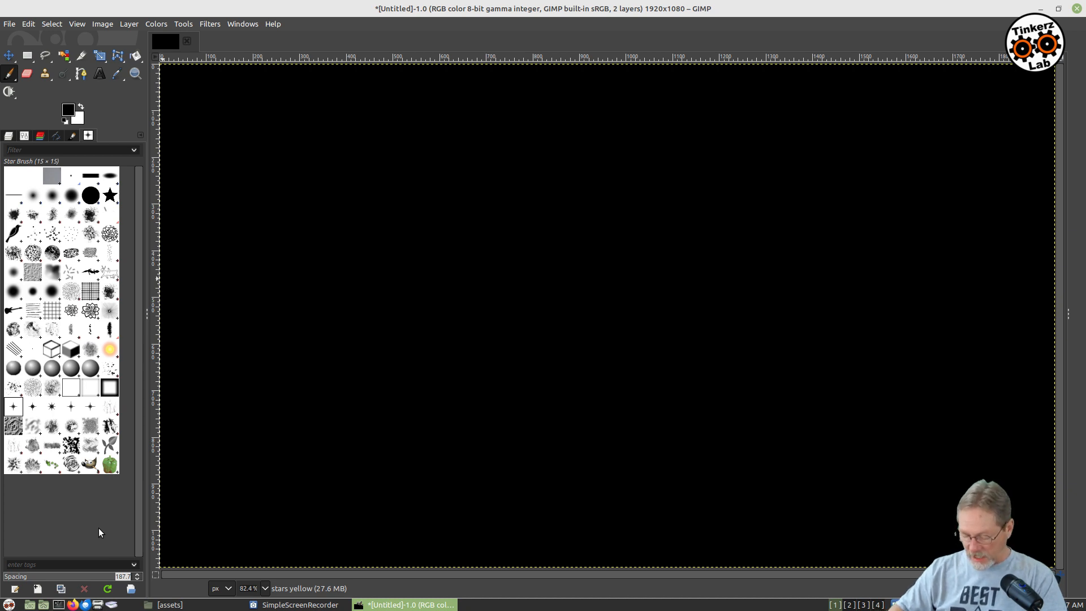
text(2500)
key(Return)
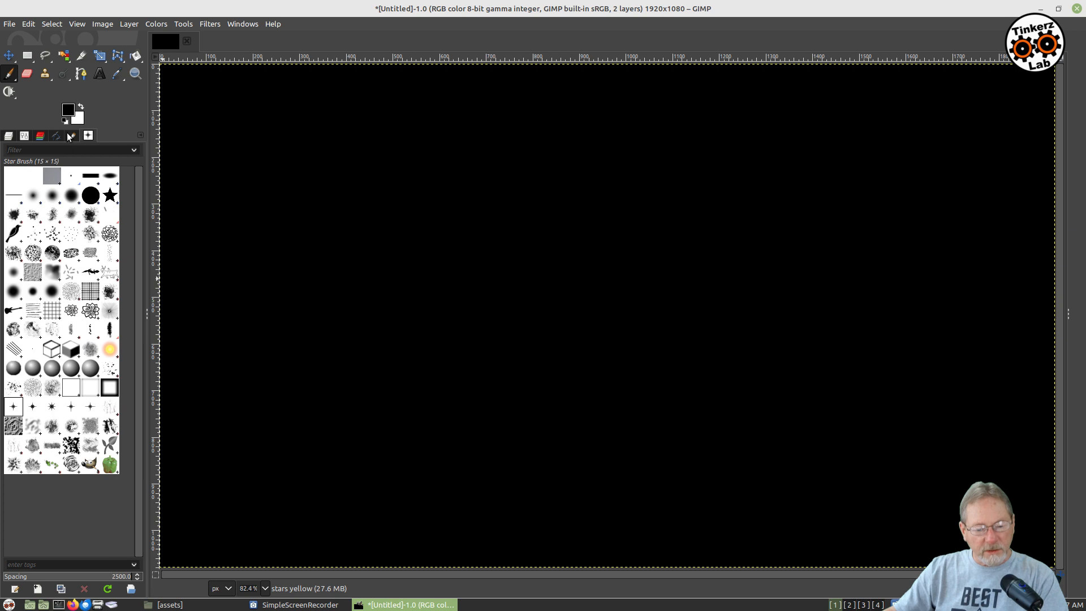
Set the foreground color to pale yellow, f1ed9b
click(70, 109)
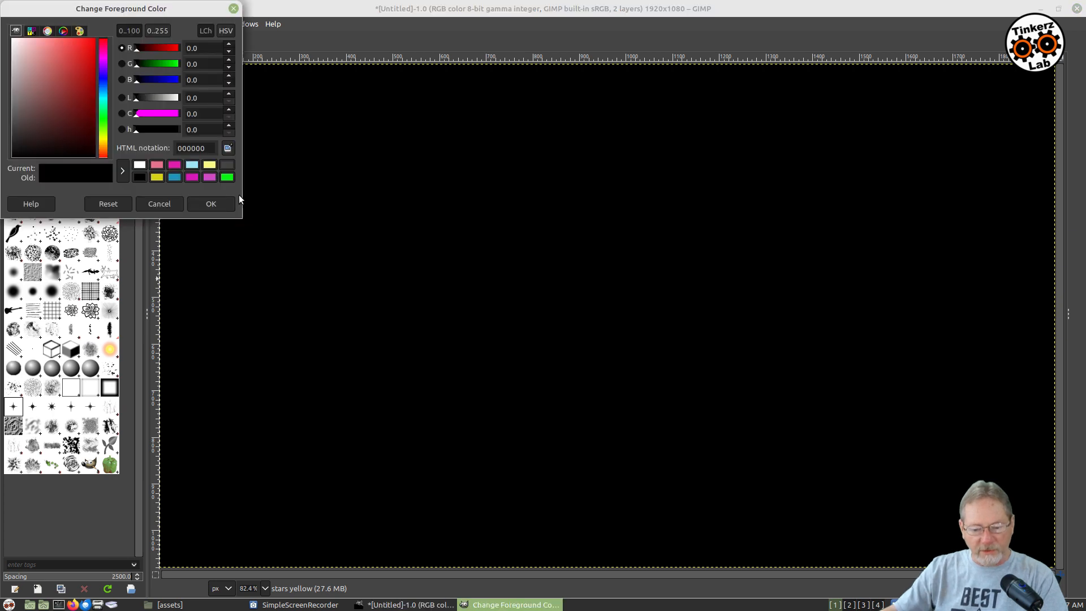
click(210, 164)
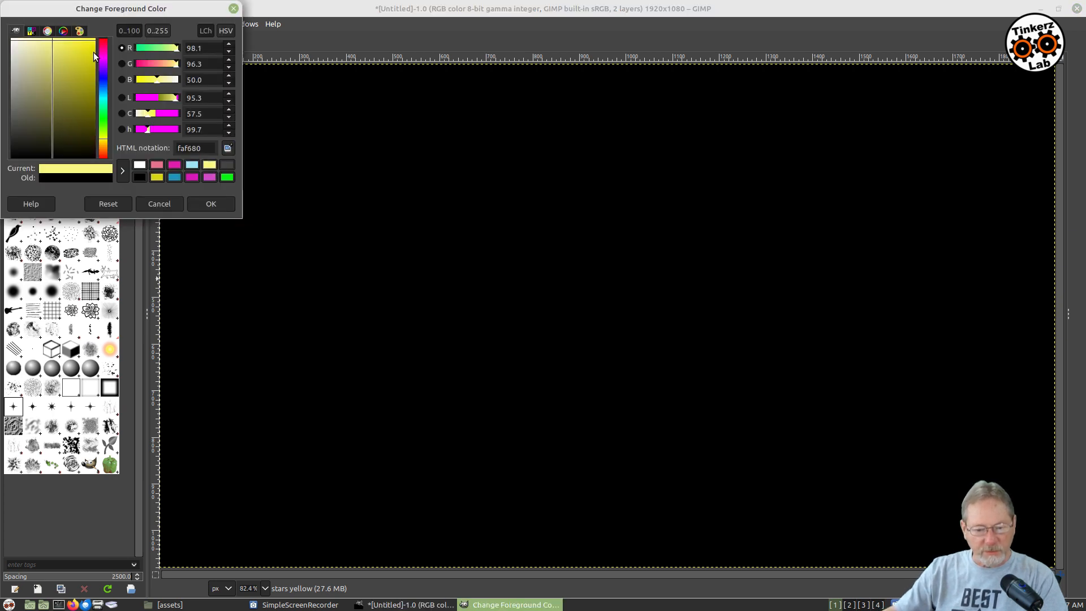
drag(51, 44, 40, 44)
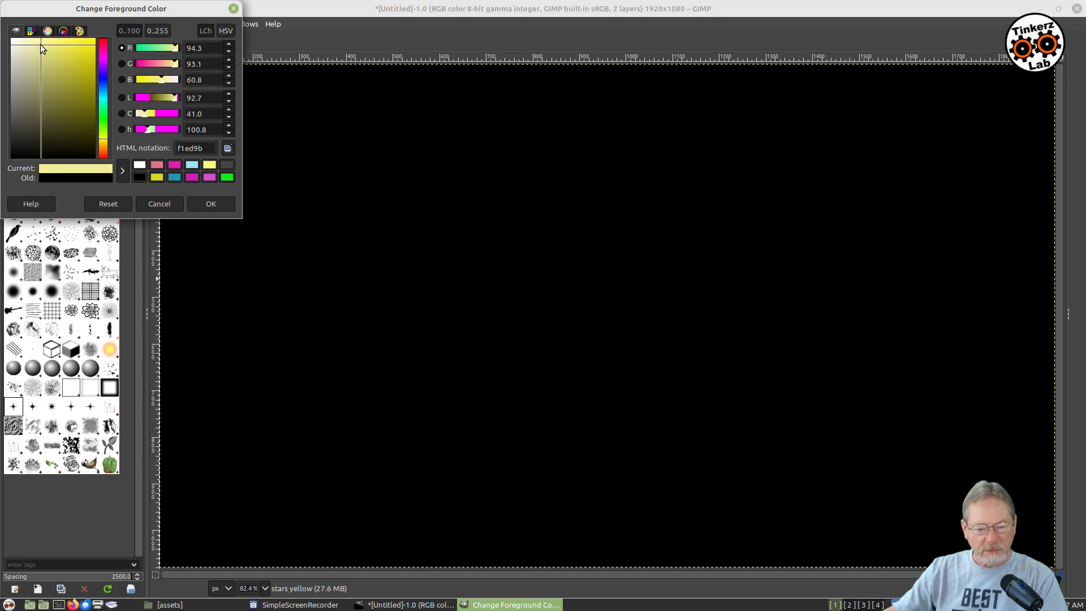
click(211, 204)
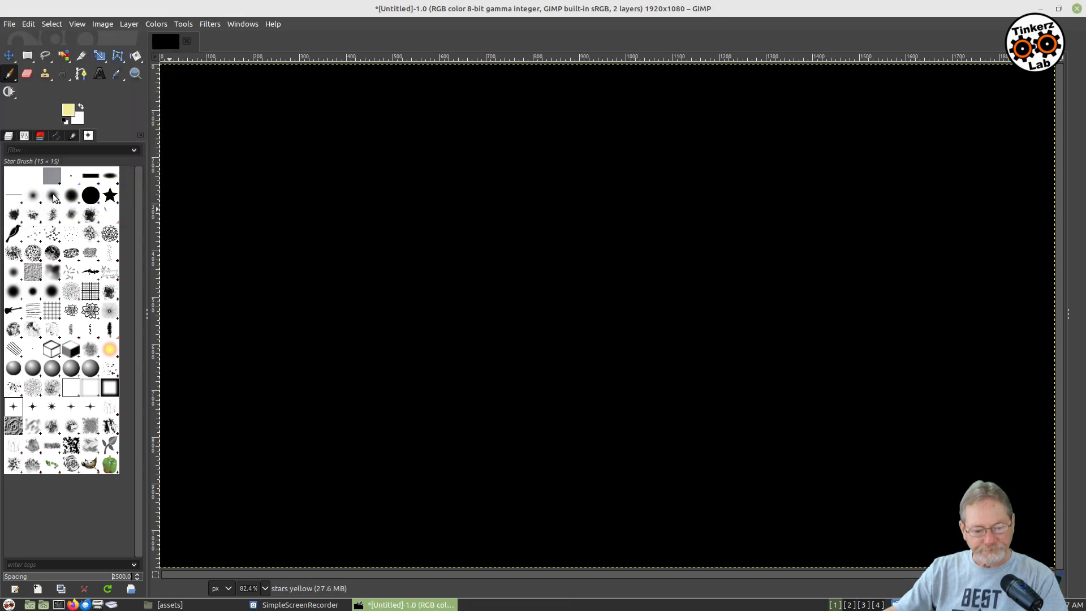
Paint fifteen single pale yellow stars at size 15, scattered across the black canvas on the stars yellow layer
click(25, 136)
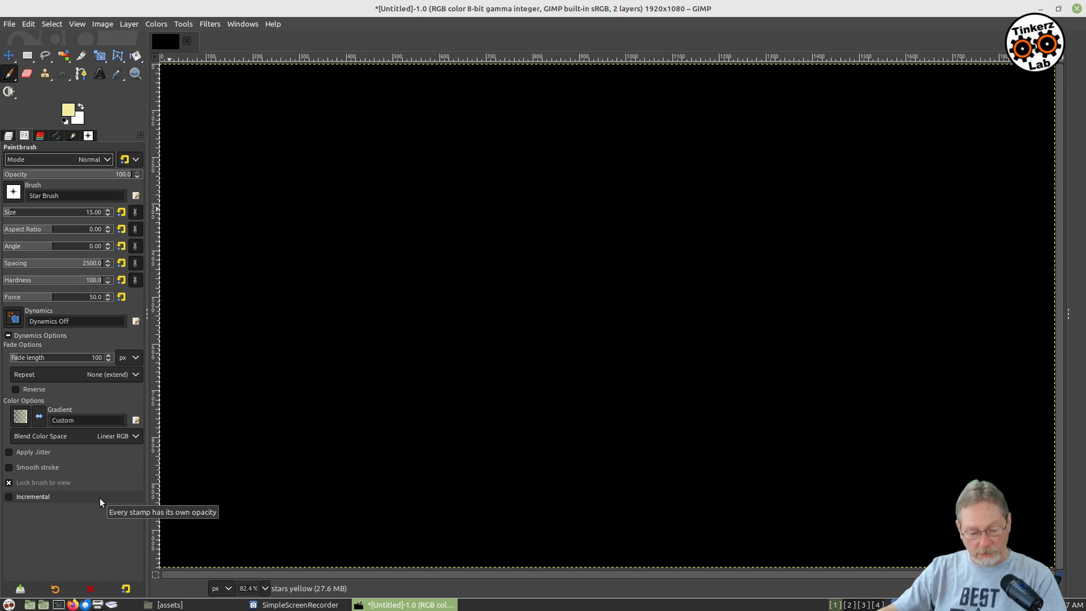
click(209, 103)
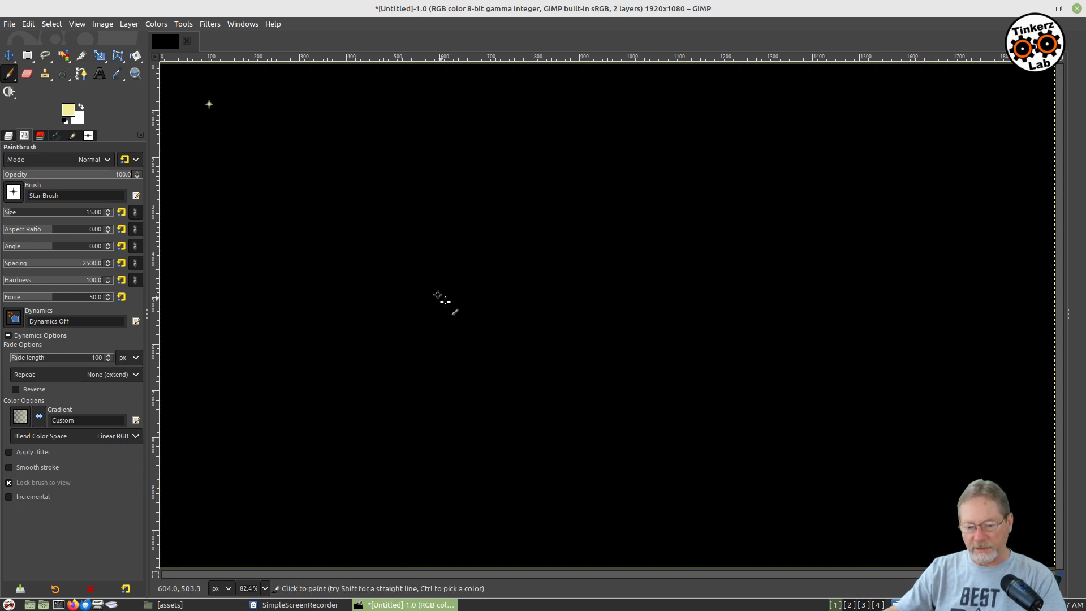
click(875, 122)
click(705, 242)
click(457, 128)
click(300, 254)
click(215, 473)
click(427, 478)
click(632, 507)
click(996, 472)
click(936, 272)
click(778, 344)
click(578, 367)
click(391, 286)
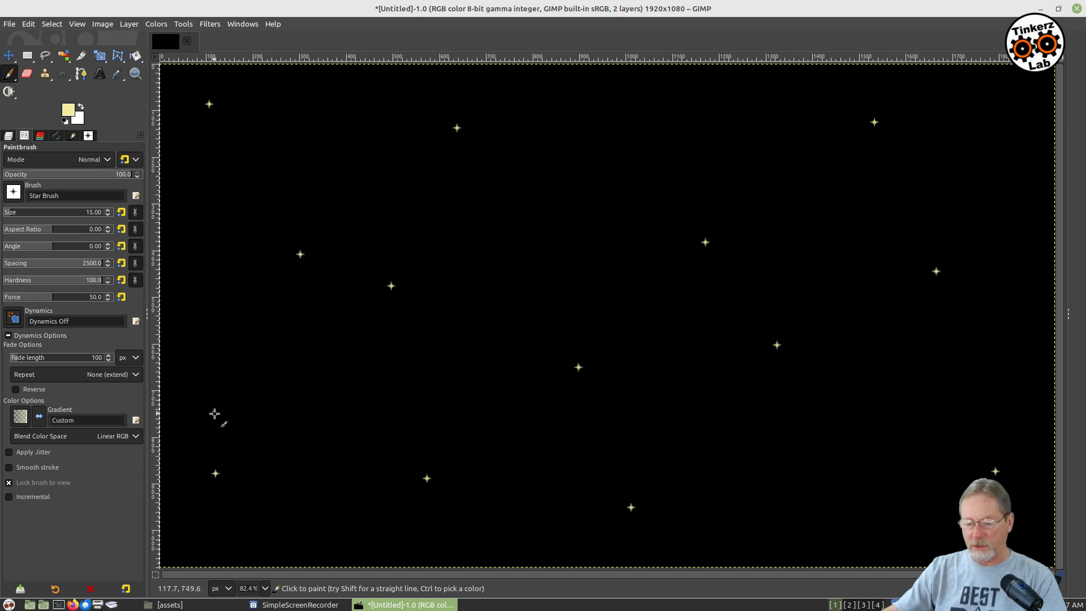
click(496, 257)
click(629, 95)
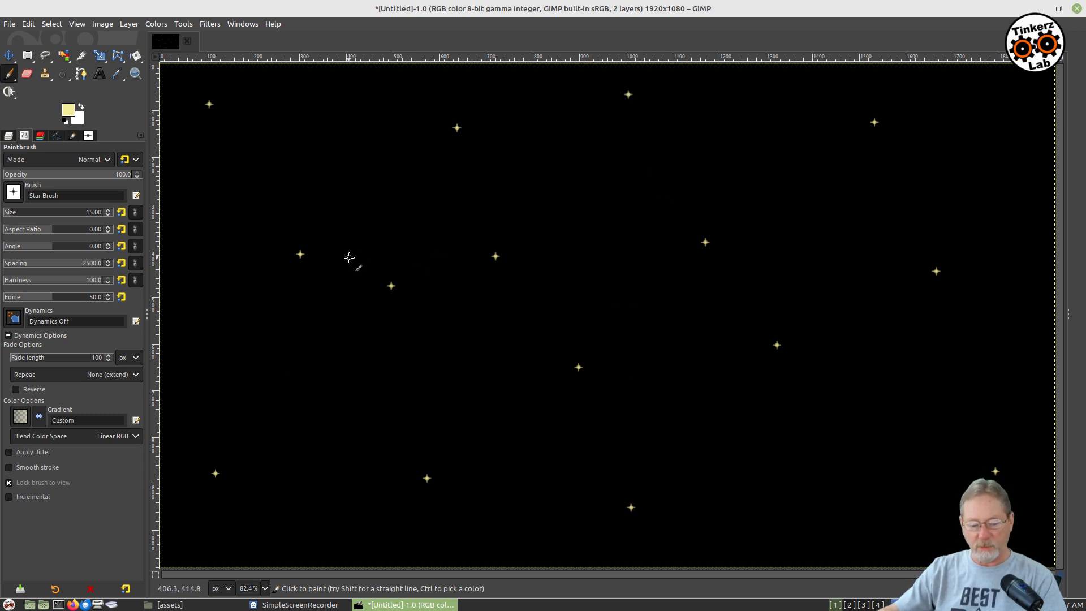
Lock the pixels, position and size, and alpha channel of the stars yellow layer
click(8, 136)
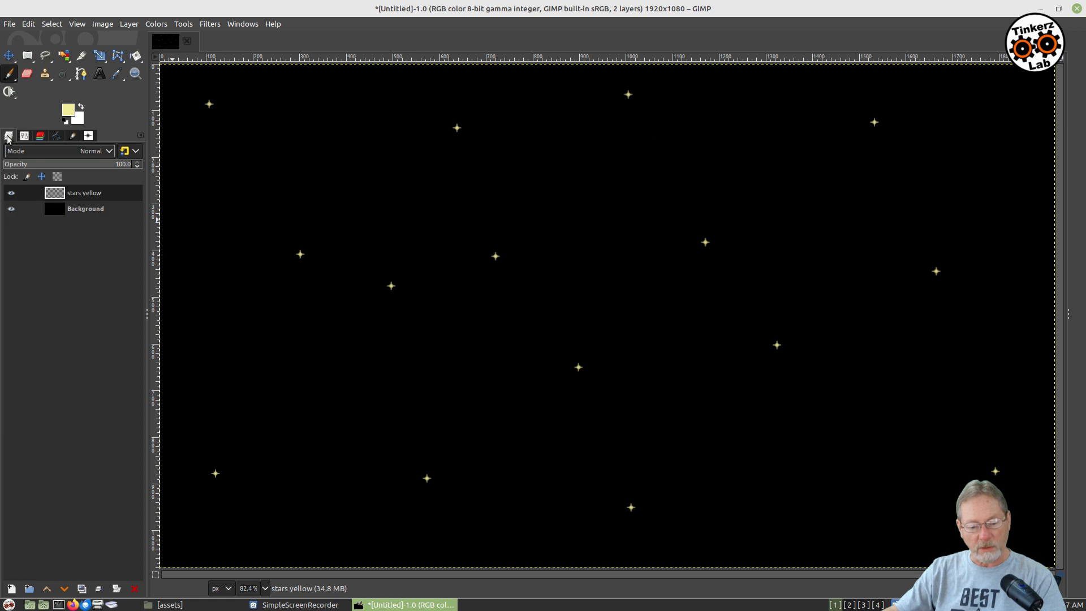
click(57, 209)
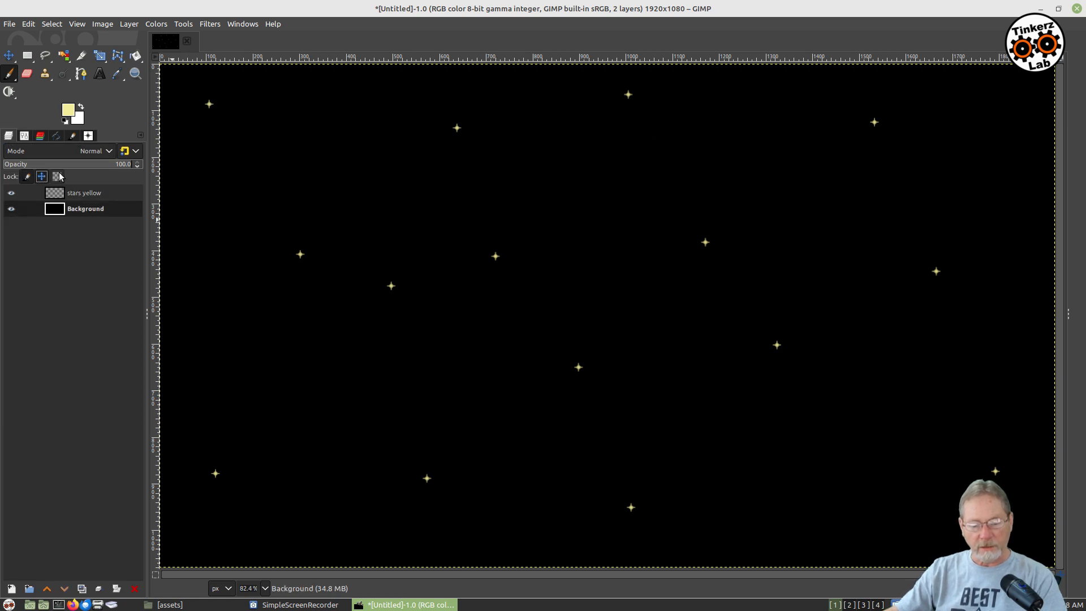
click(70, 193)
click(26, 179)
click(42, 179)
click(56, 177)
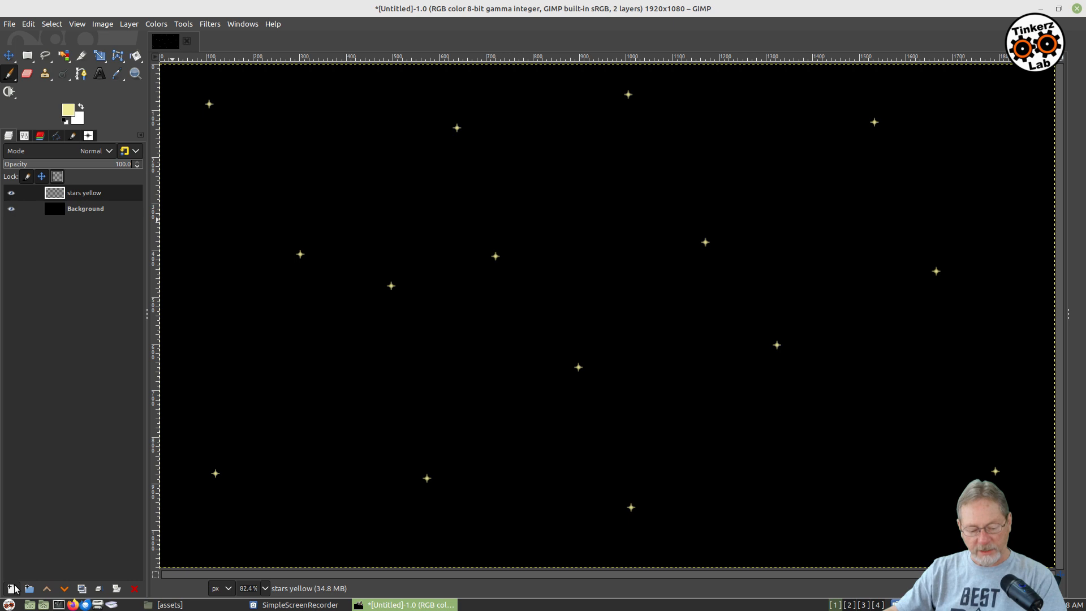
Add a transparent full-size layer named "stars blue" above the stars yellow layer
click(12, 589)
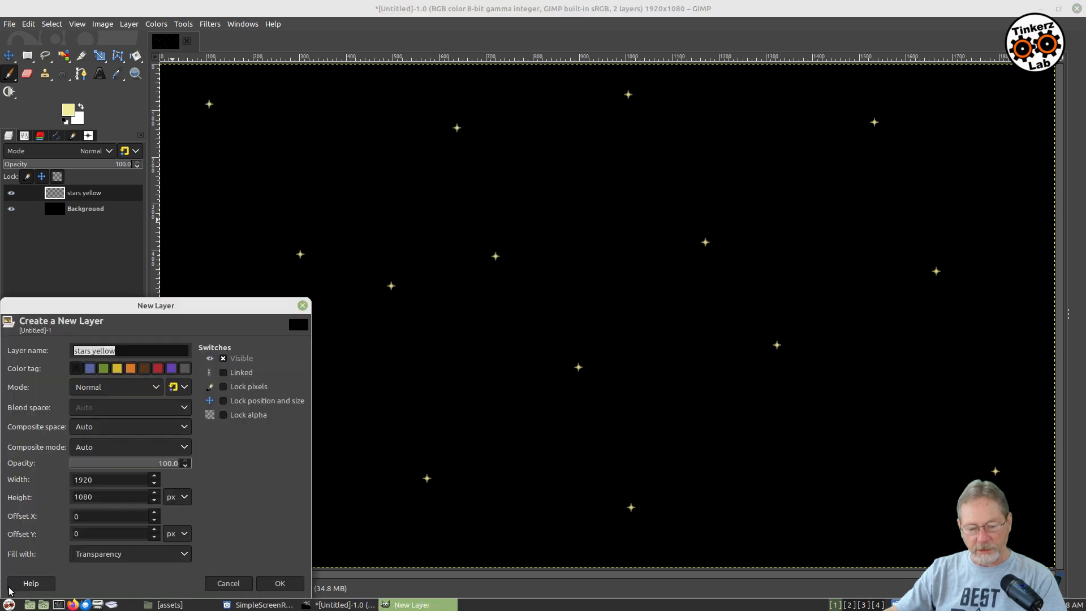
click(135, 353)
key(BackSpace)
key(BackSpace)
key(BackSpace)
key(BackSpace)
key(BackSpace)
key(BackSpace)
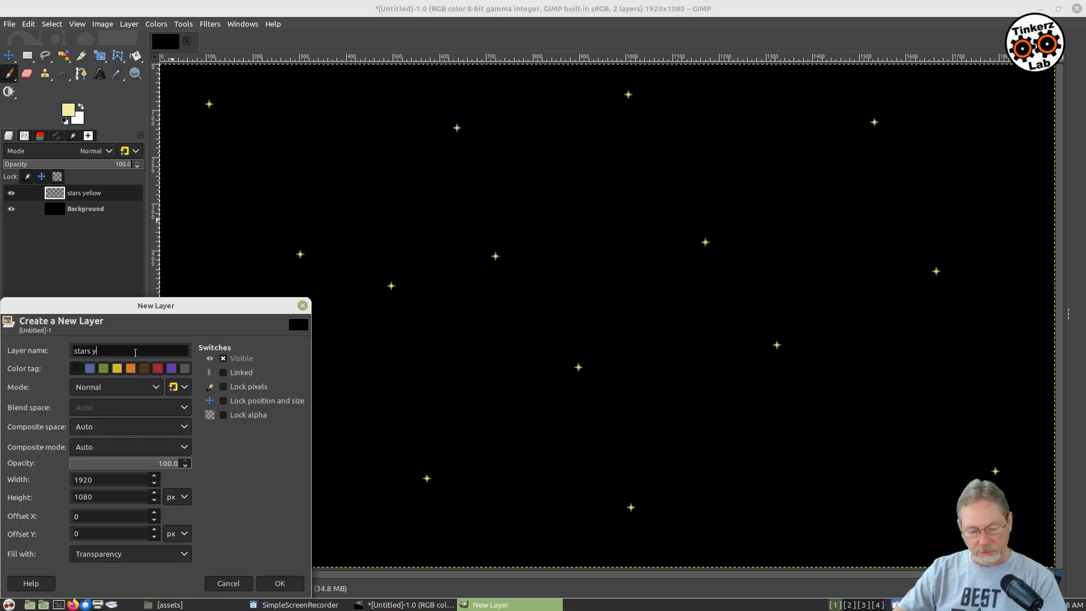
text(blue)
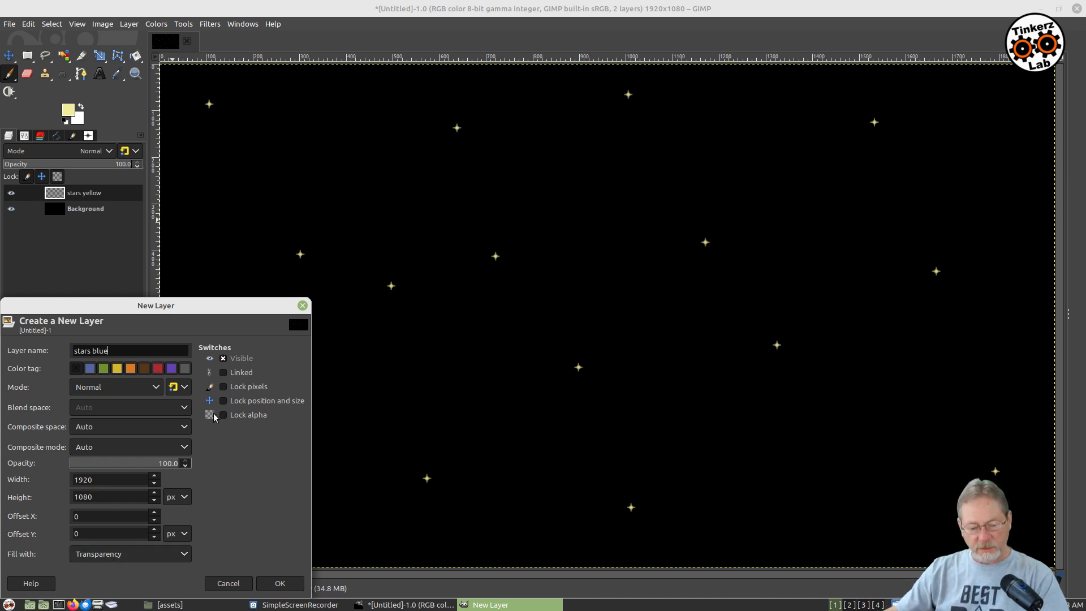
click(283, 585)
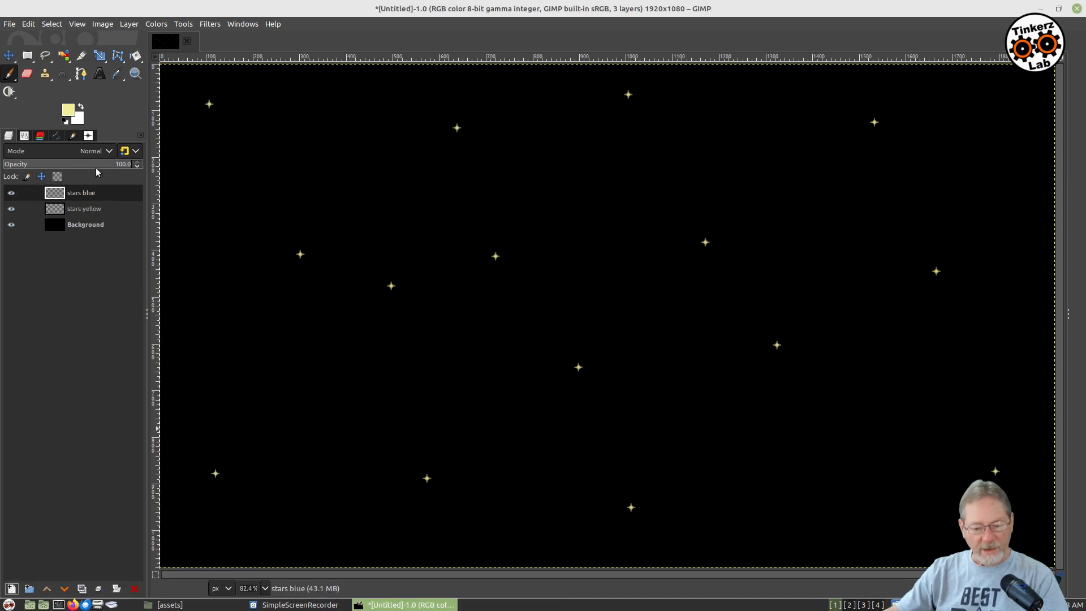
Choose Star Brush #3 (15 × 19) and set the foreground color to light blue, abe3f1
click(89, 137)
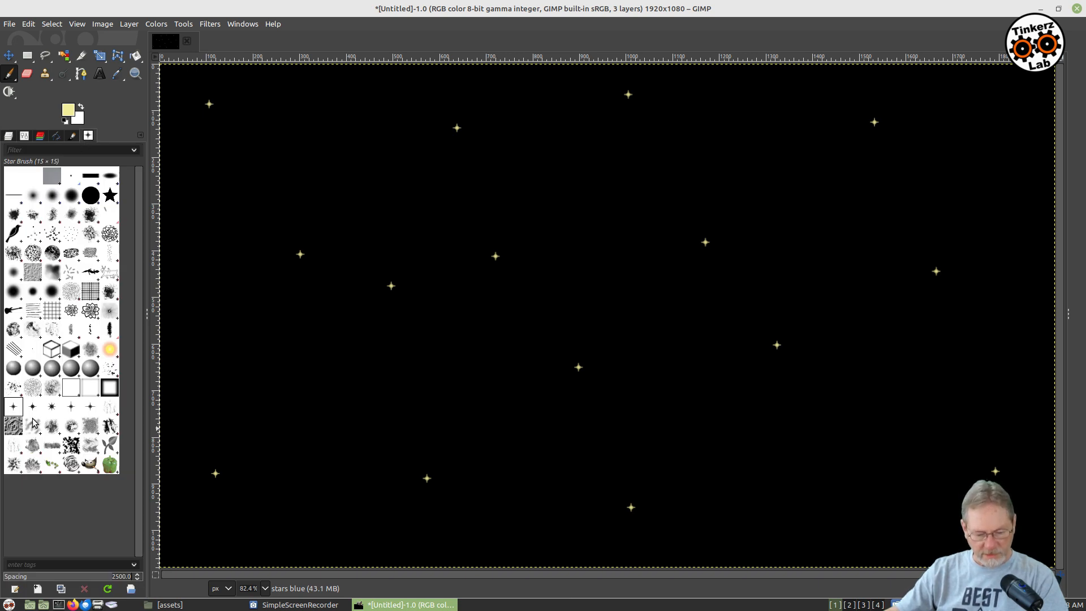
click(72, 409)
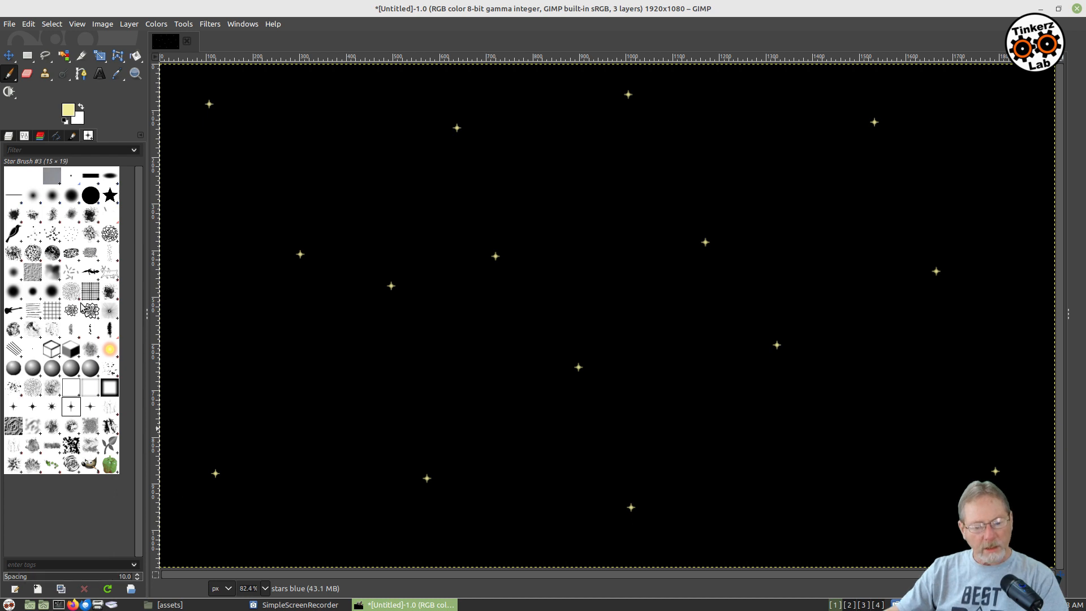
click(66, 112)
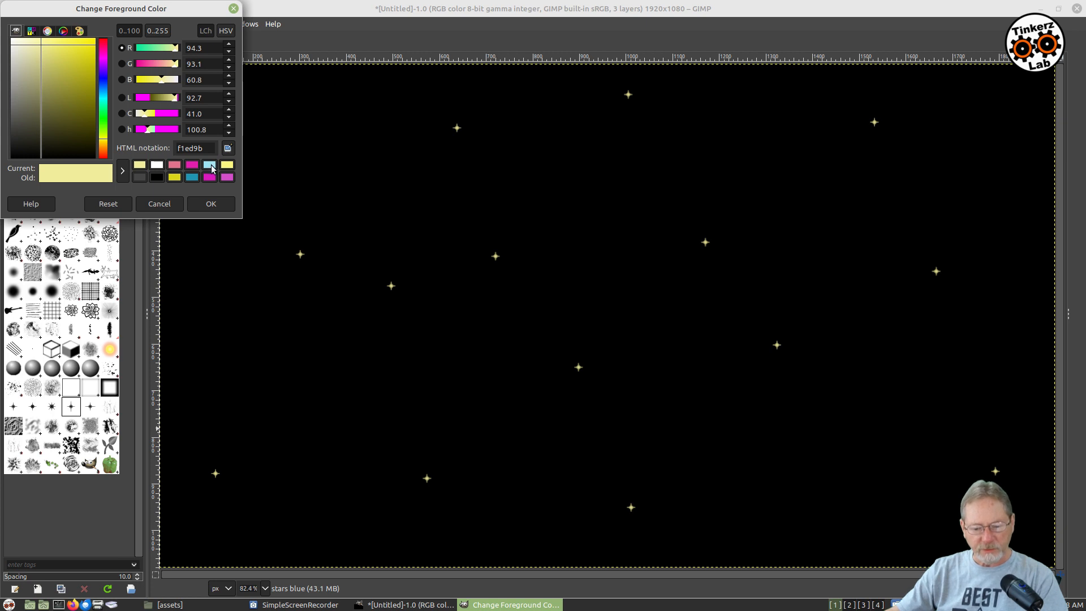
click(210, 164)
click(35, 40)
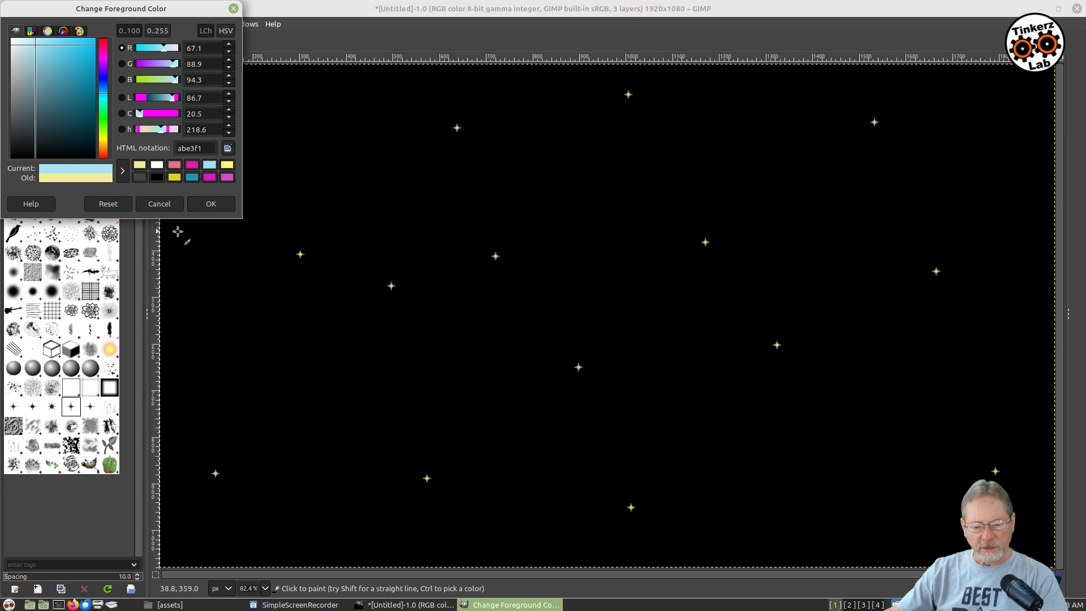
click(207, 205)
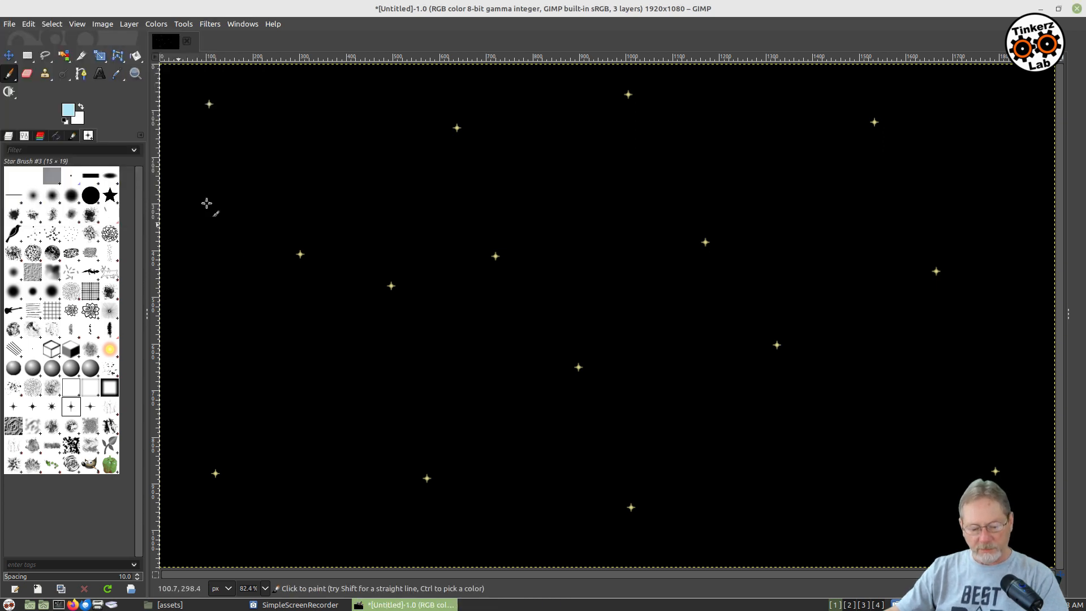
Set the brush spacing to 3500 and paint eight single light blue stars scattered across the canvas on the stars blue layer
click(121, 577)
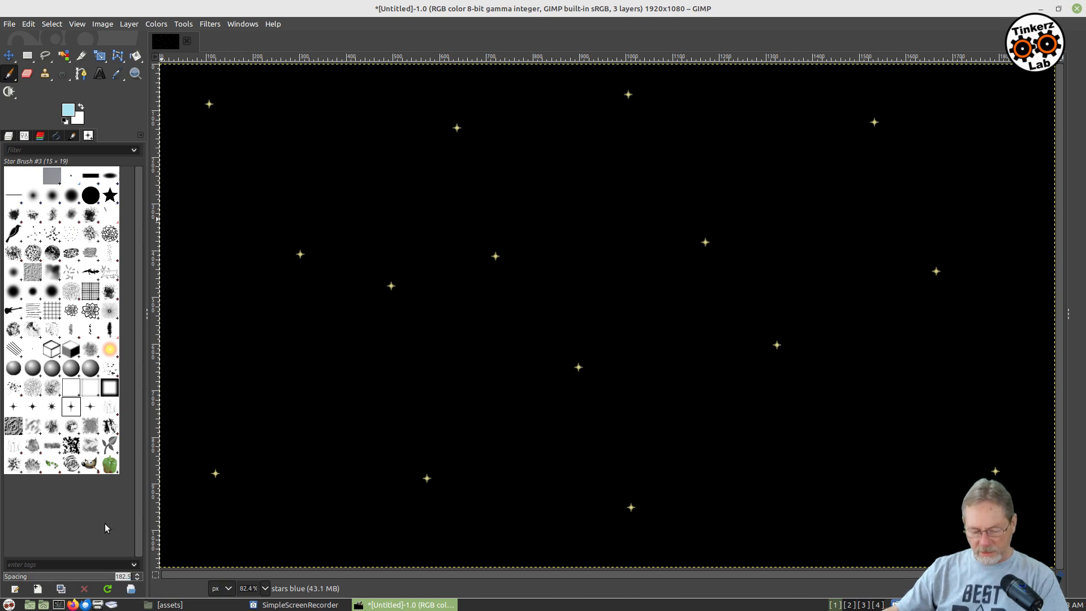
text(3500)
key(Return)
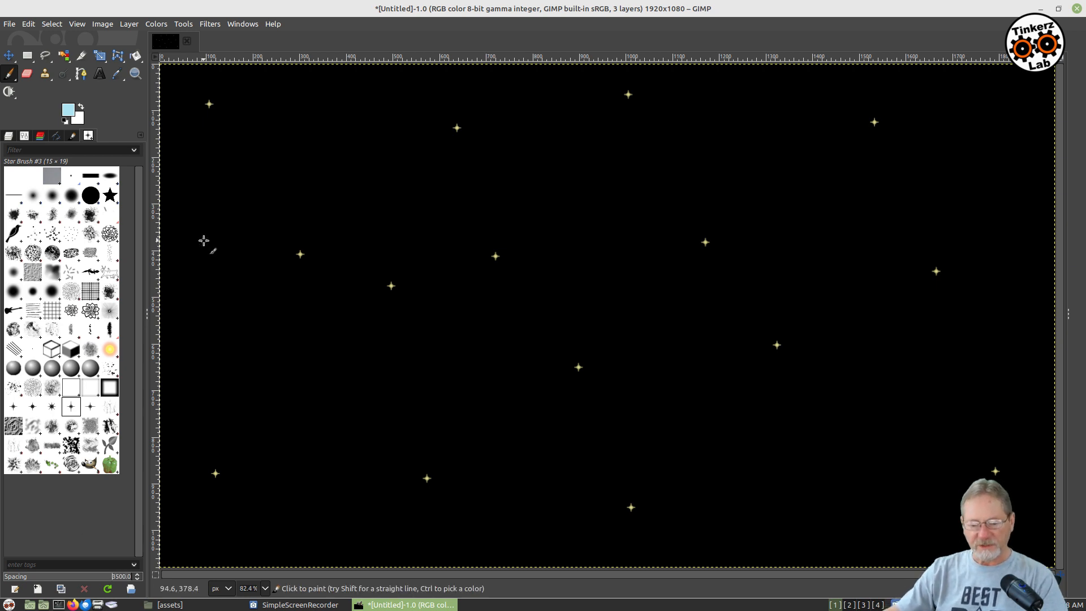
click(8, 136)
click(232, 199)
click(400, 425)
click(838, 548)
click(1046, 285)
click(895, 164)
click(679, 139)
click(626, 283)
click(261, 409)
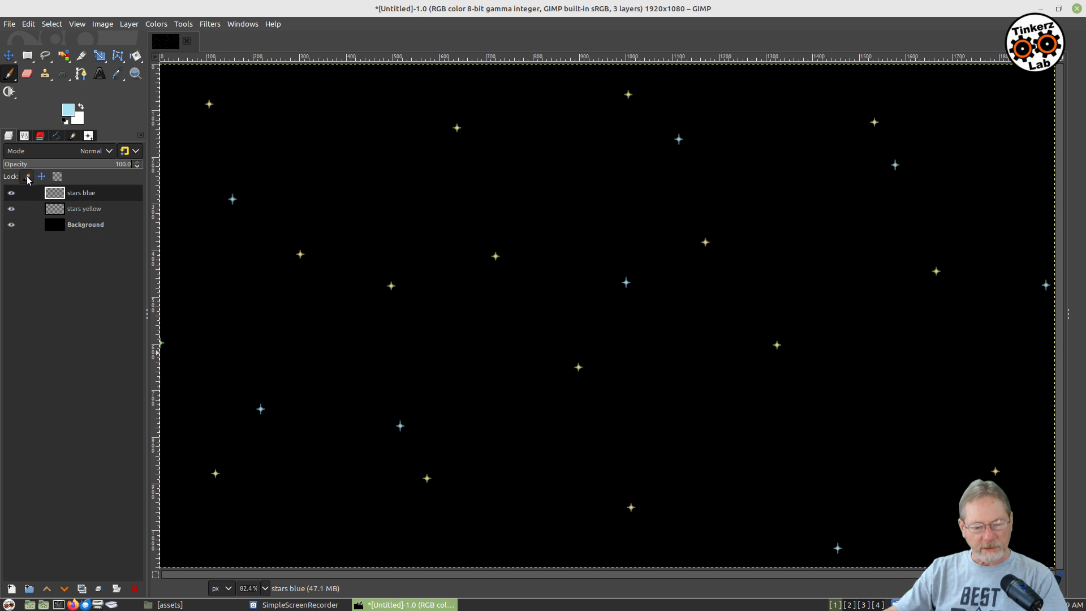
Lock the stars blue layer's pixels, position and size, and alpha channel, and add a transparent full-size layer named "stars red" above it
click(57, 176)
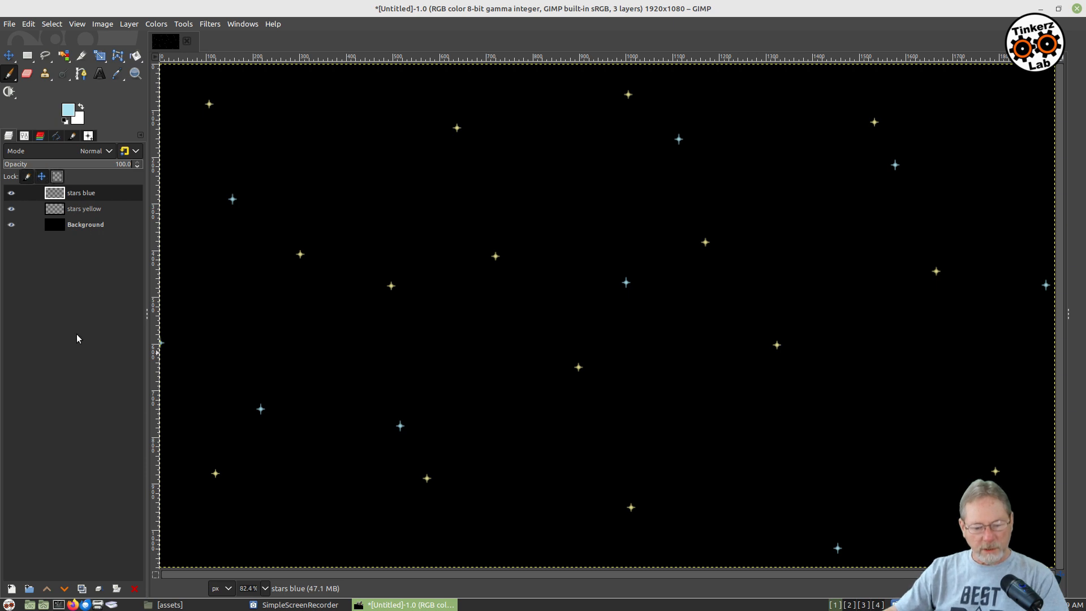
click(12, 589)
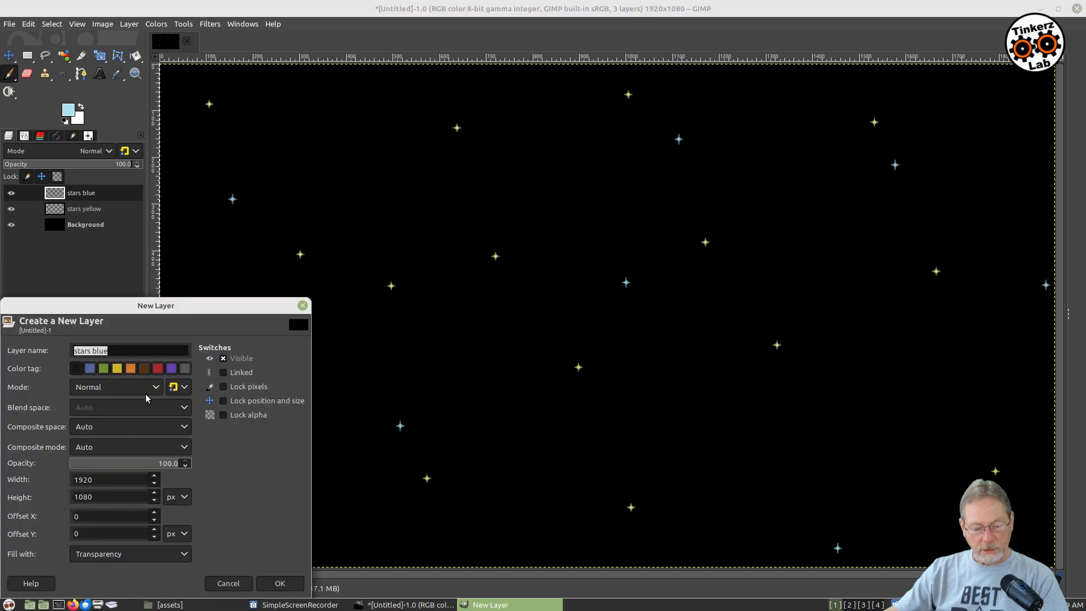
click(144, 349)
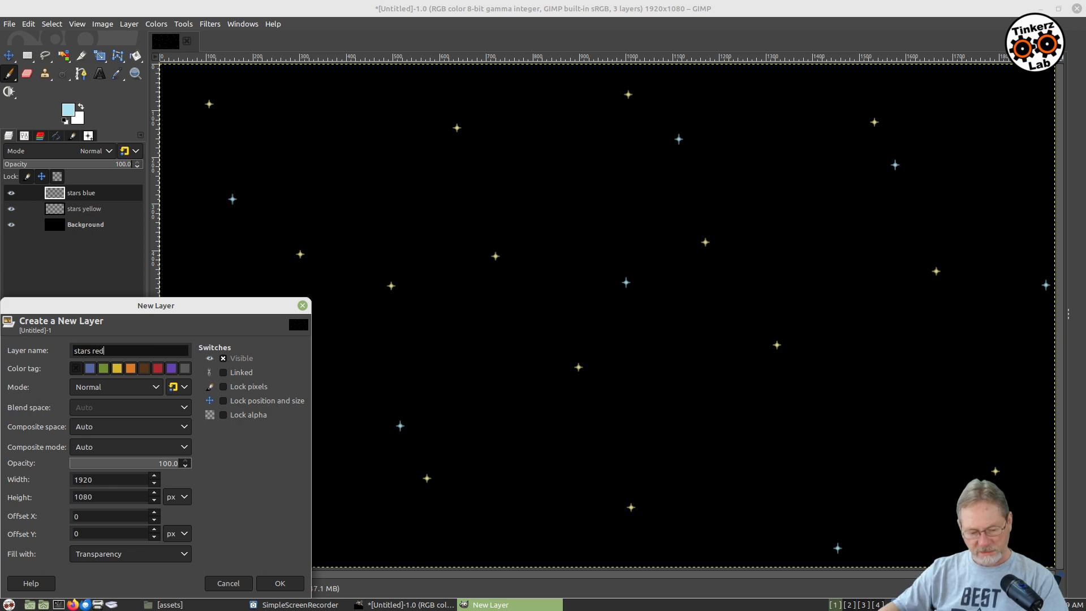
click(291, 586)
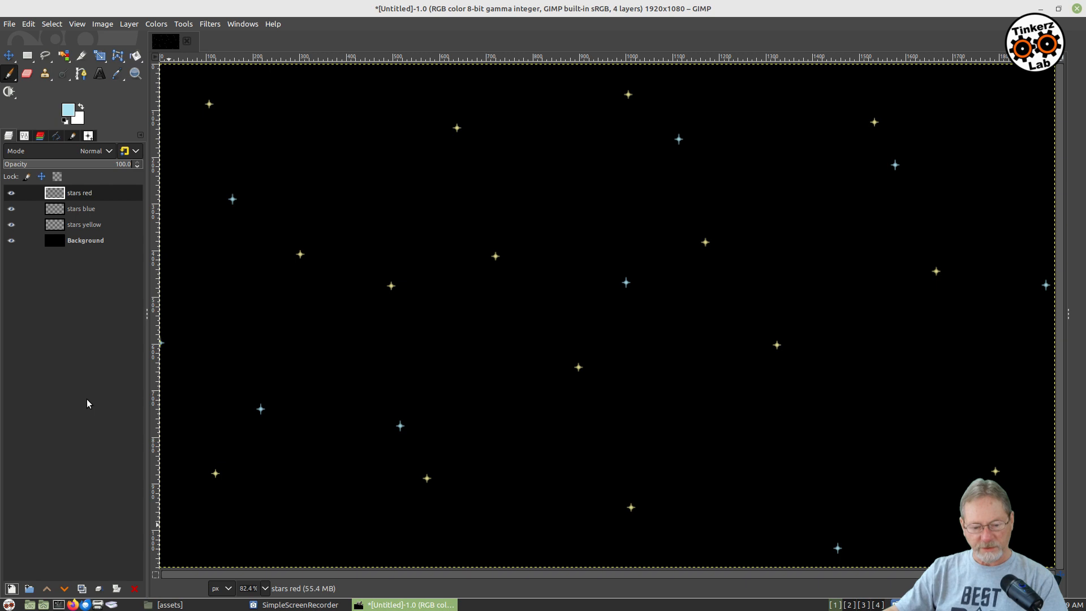
Choose Star Brush #2 (15 × 15) and set its spacing to 4500
click(89, 135)
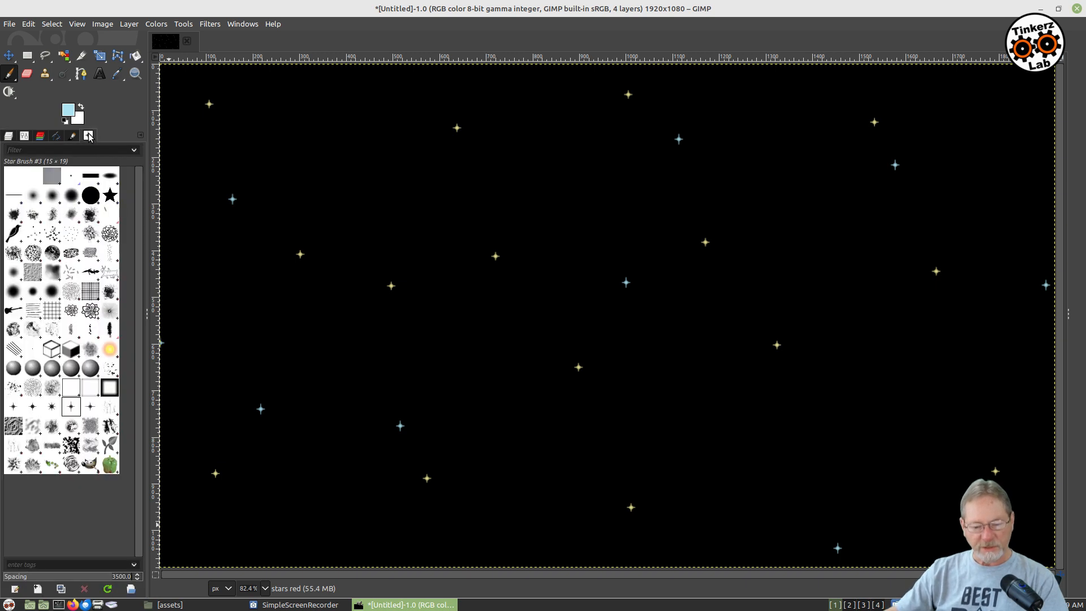
click(51, 408)
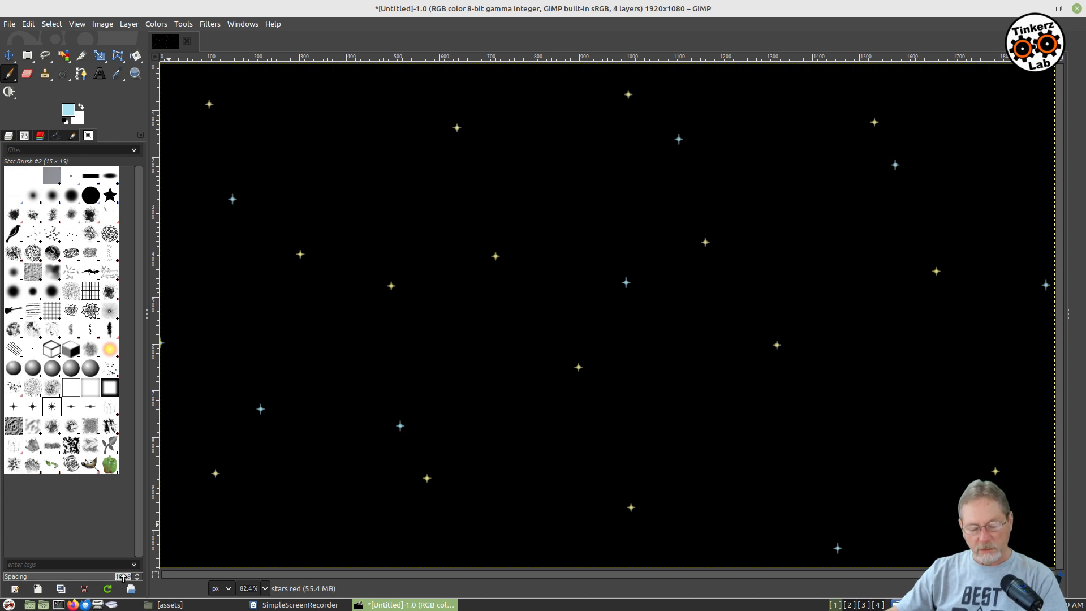
text(4500)
key(Return)
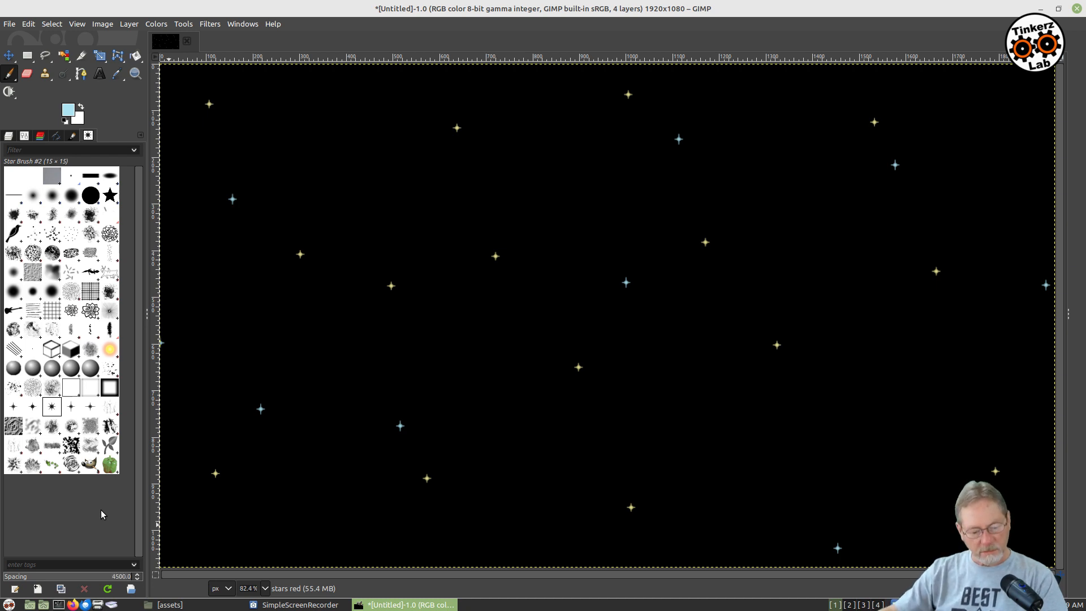
Set the foreground color to a light red, fb5366
click(68, 109)
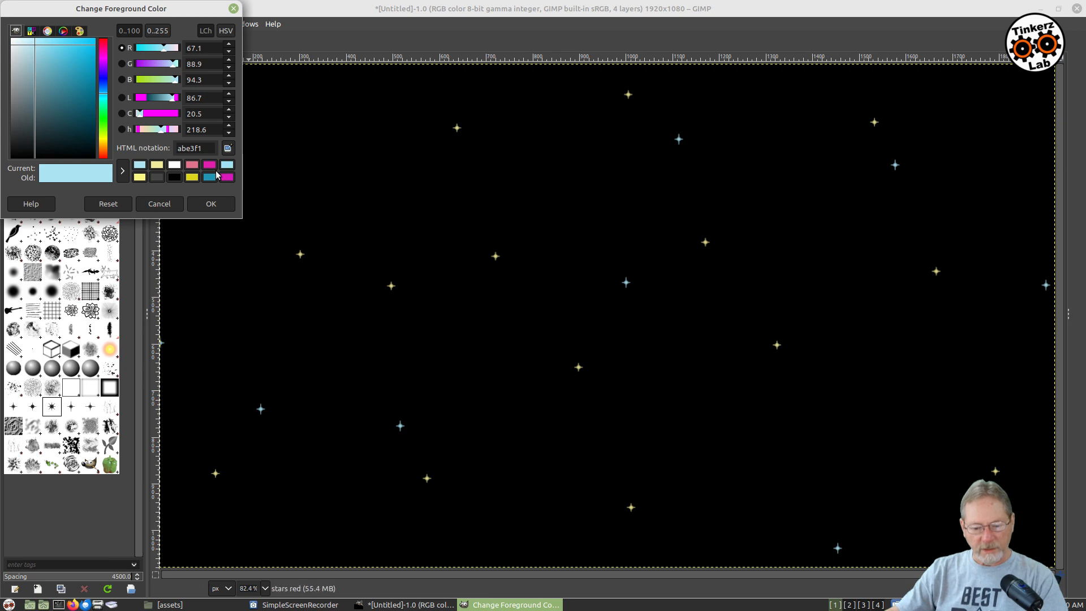
click(104, 43)
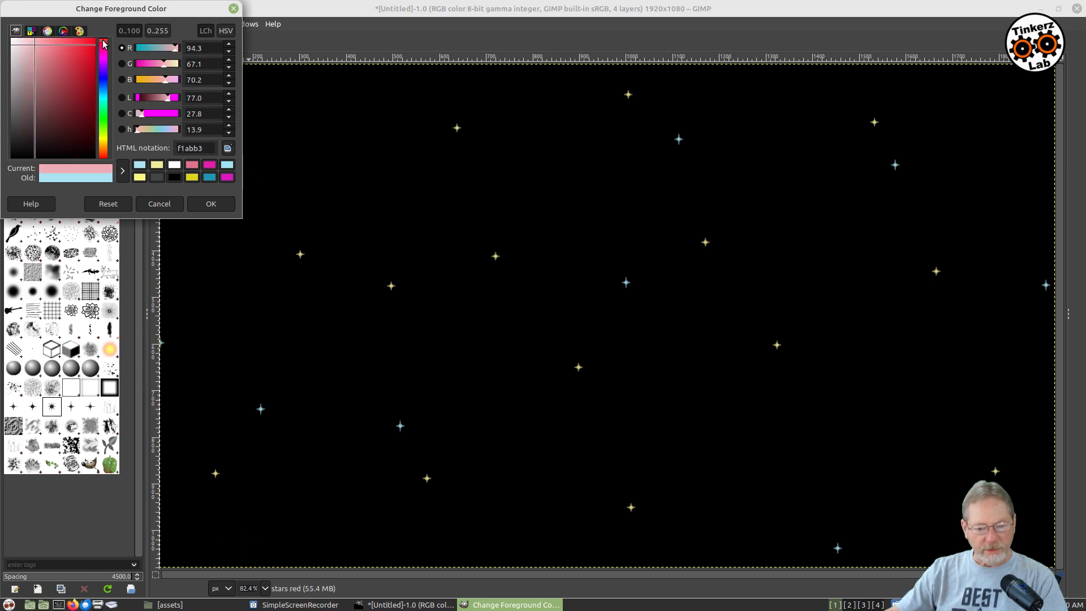
click(55, 56)
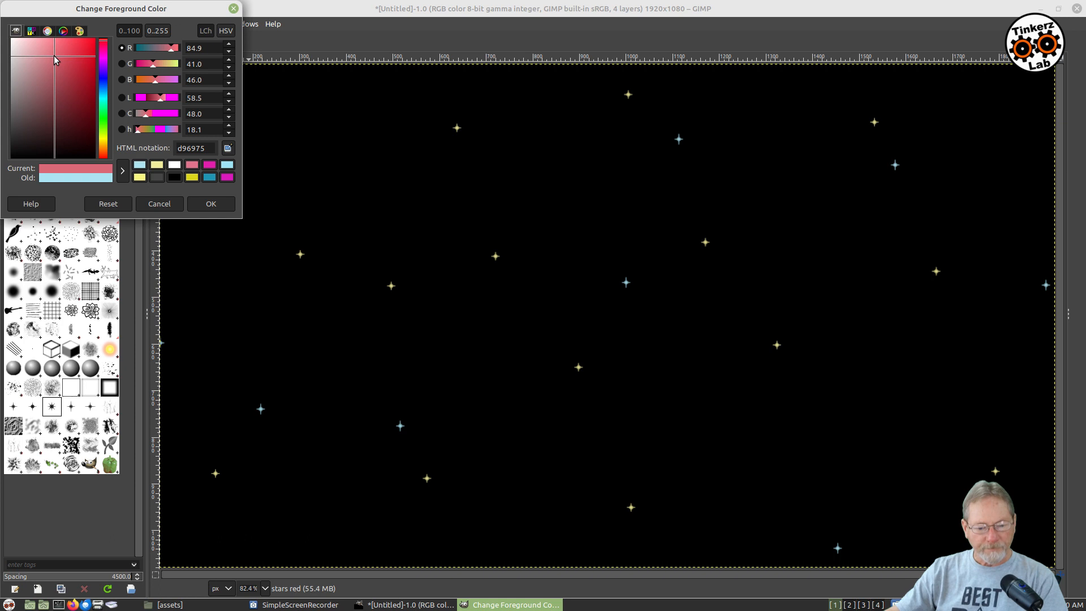
click(68, 50)
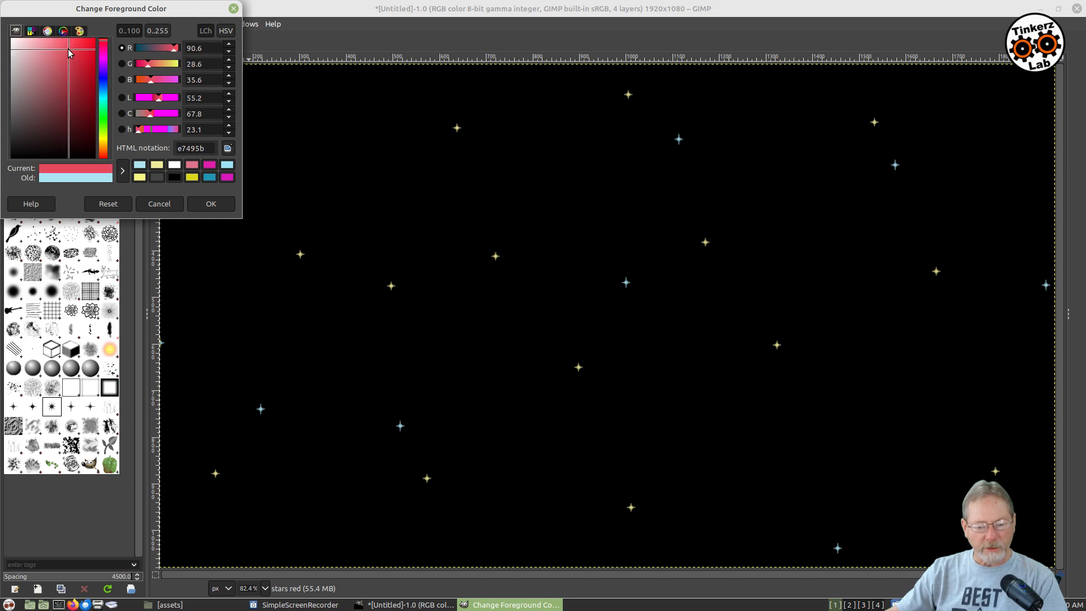
click(62, 44)
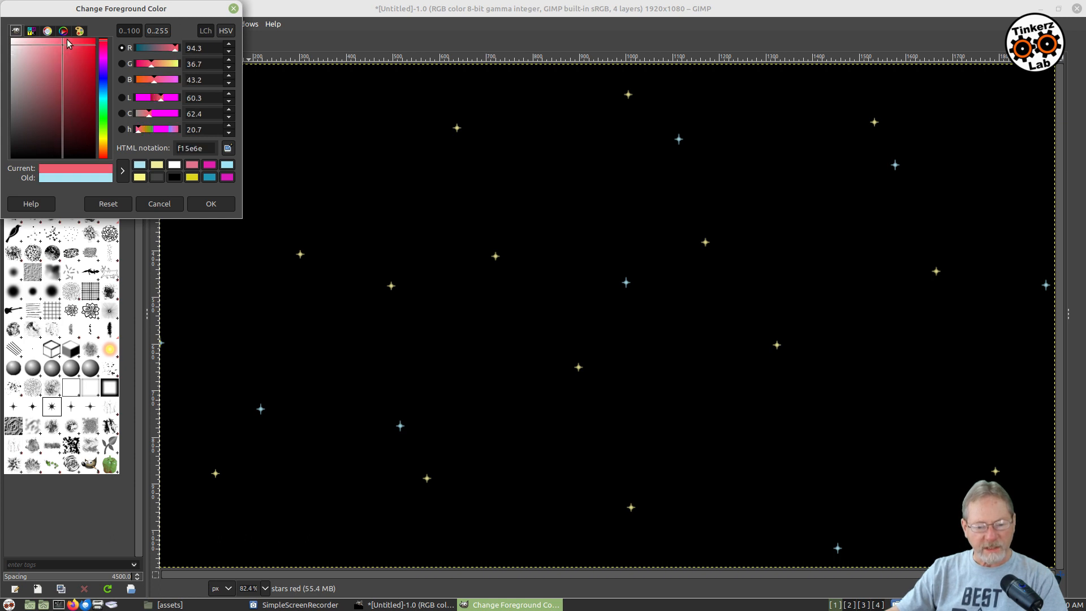
click(66, 40)
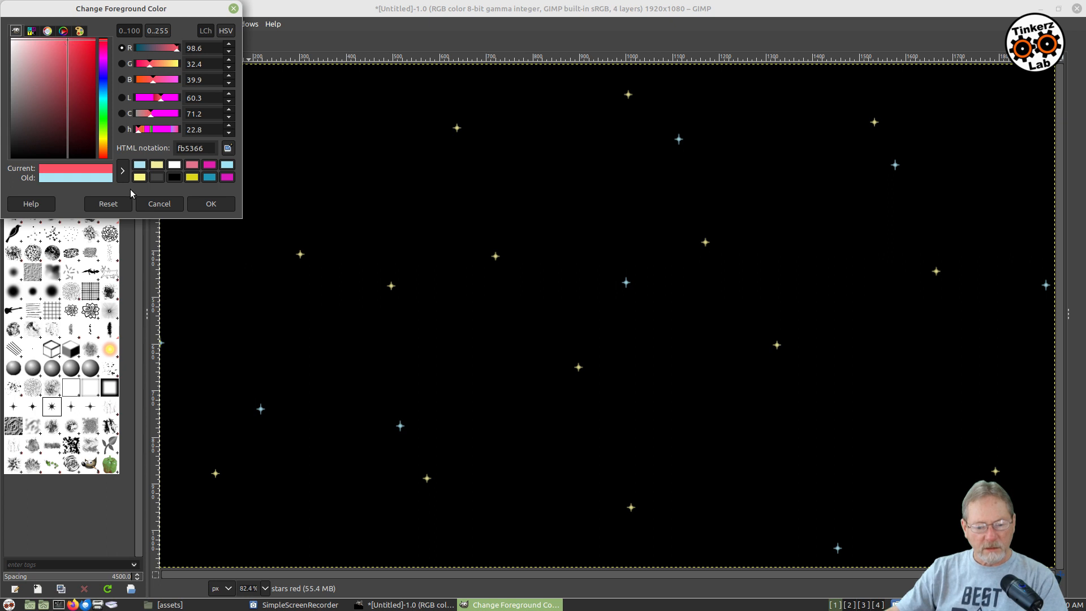
click(211, 204)
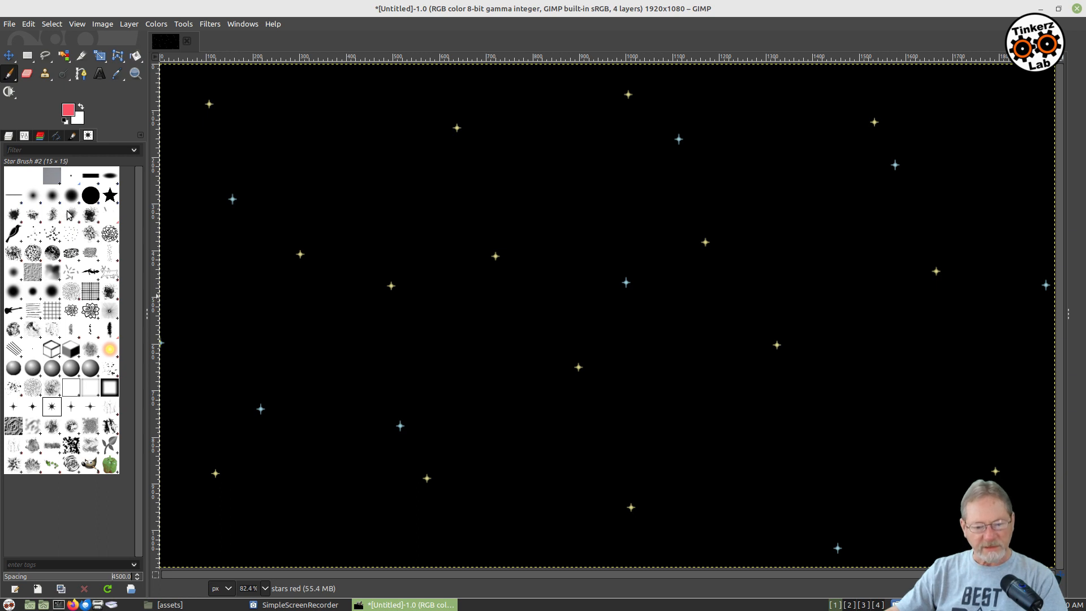
Try out four scattered red stars on the stars red layer at the current brush size, and undo them
click(9, 135)
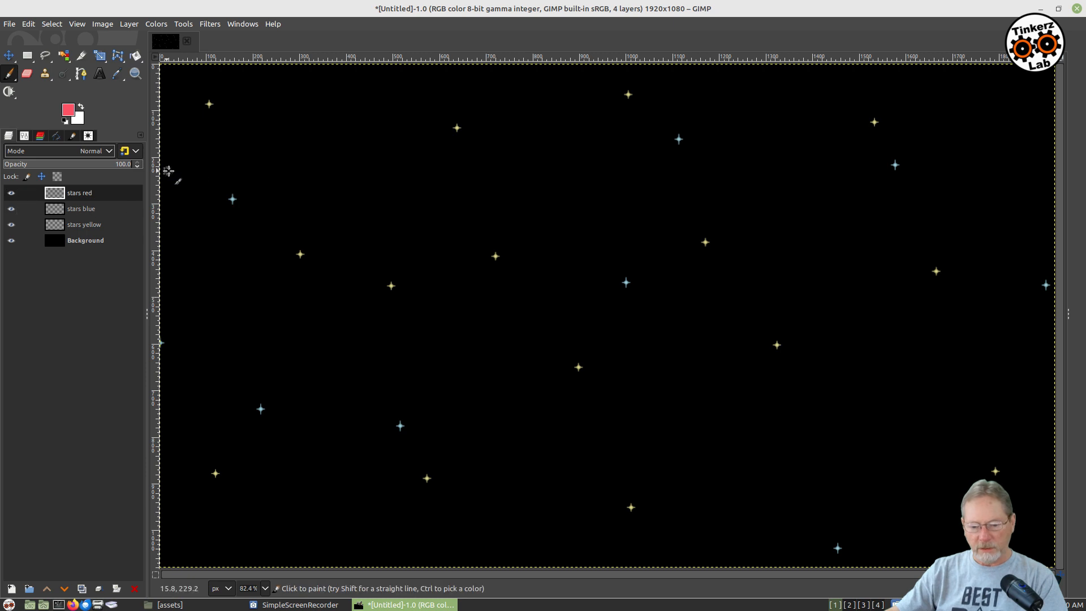
click(203, 163)
click(462, 365)
click(865, 476)
click(935, 246)
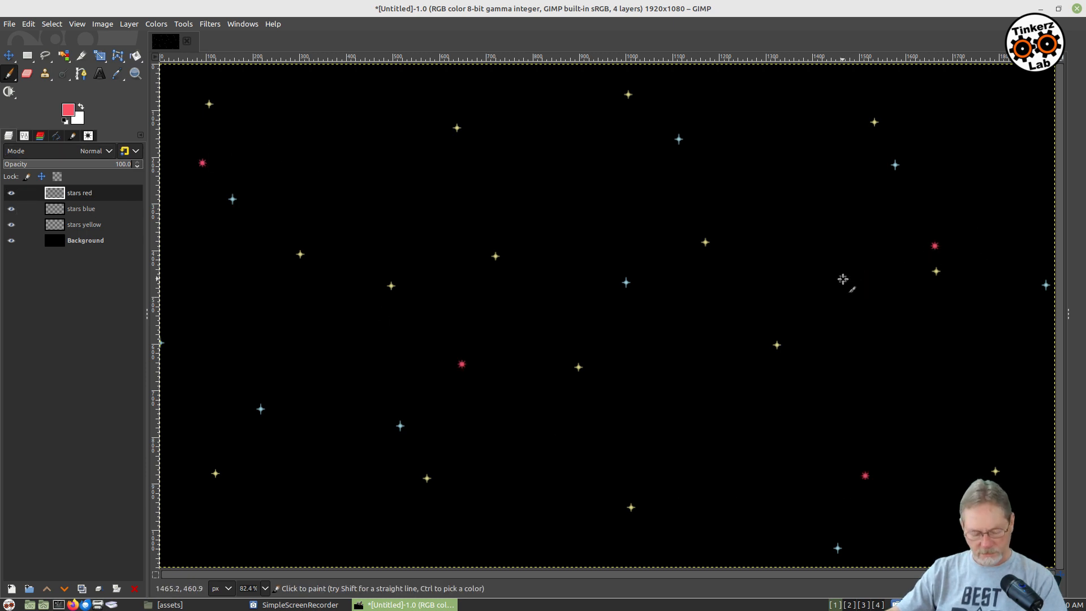
key(ctrl+z)
key(ctrl+z)
key(ctrl+z)
key(ctrl+z)
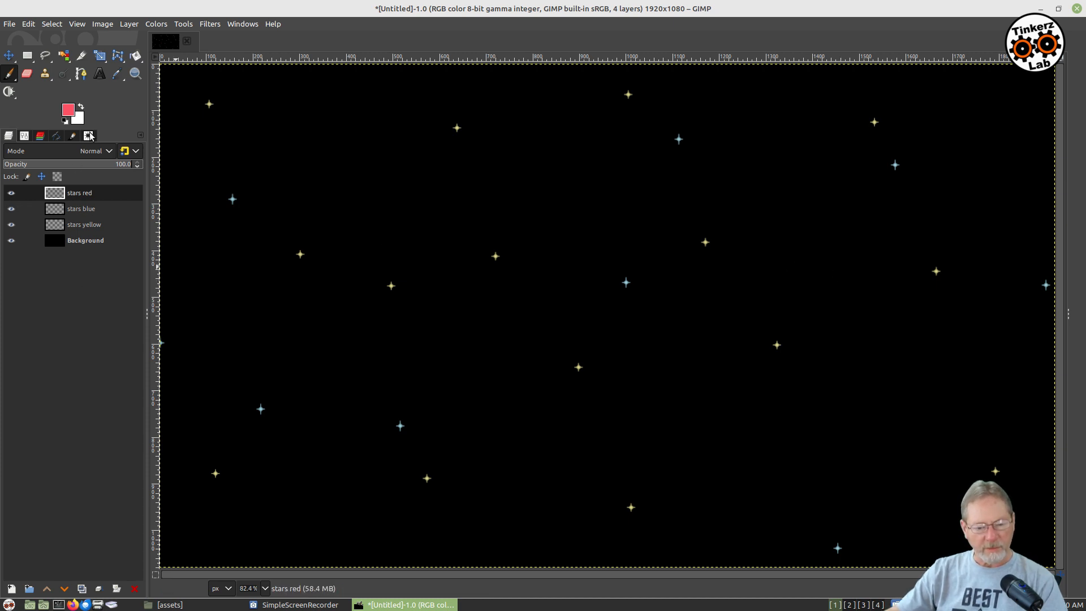
Set the paintbrush size to 8
click(58, 137)
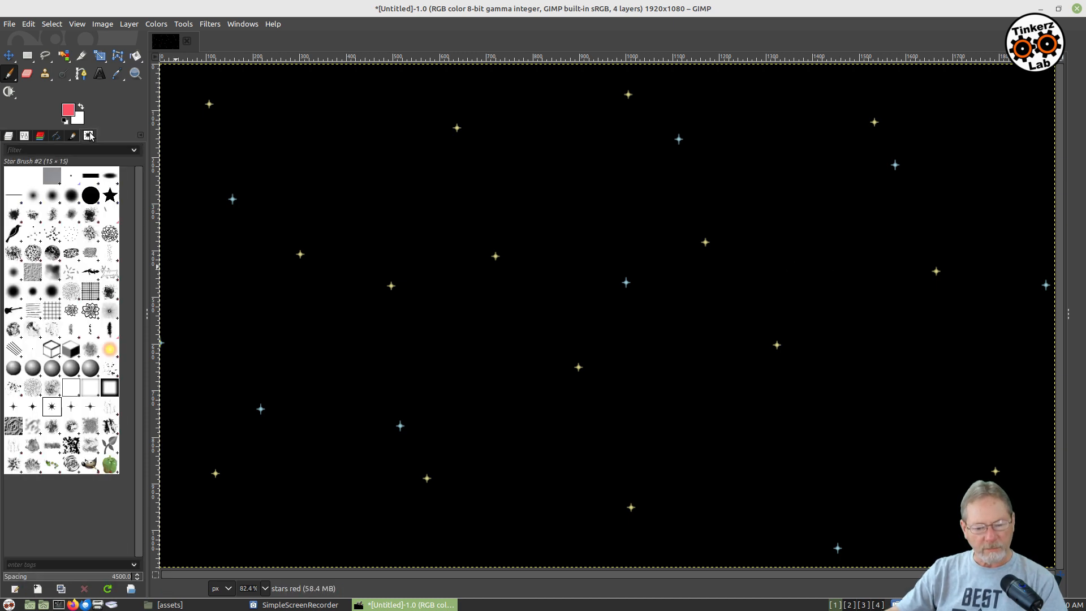
click(25, 137)
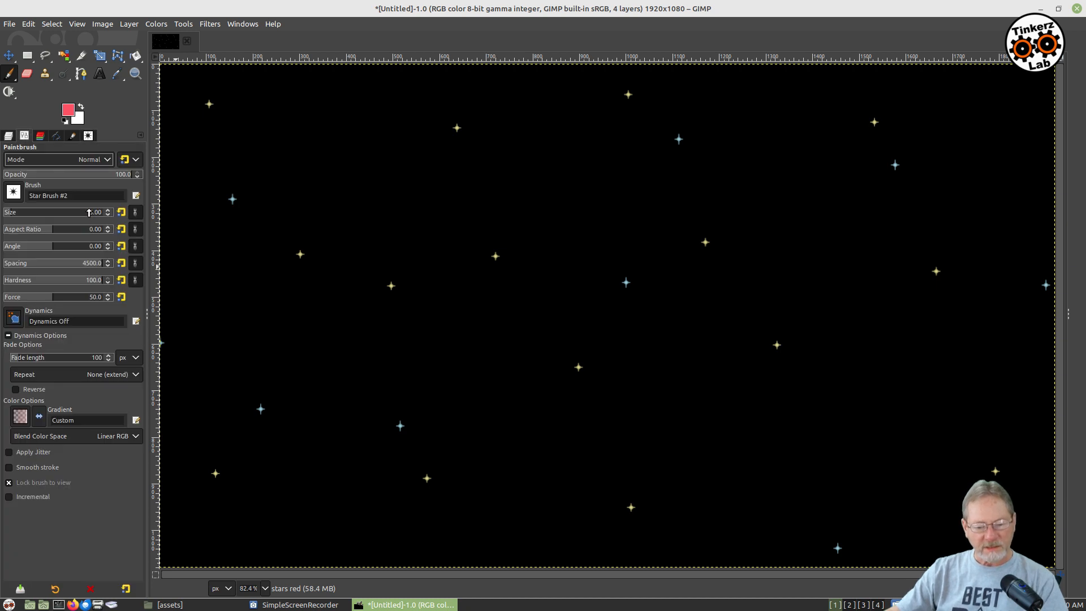
click(89, 213)
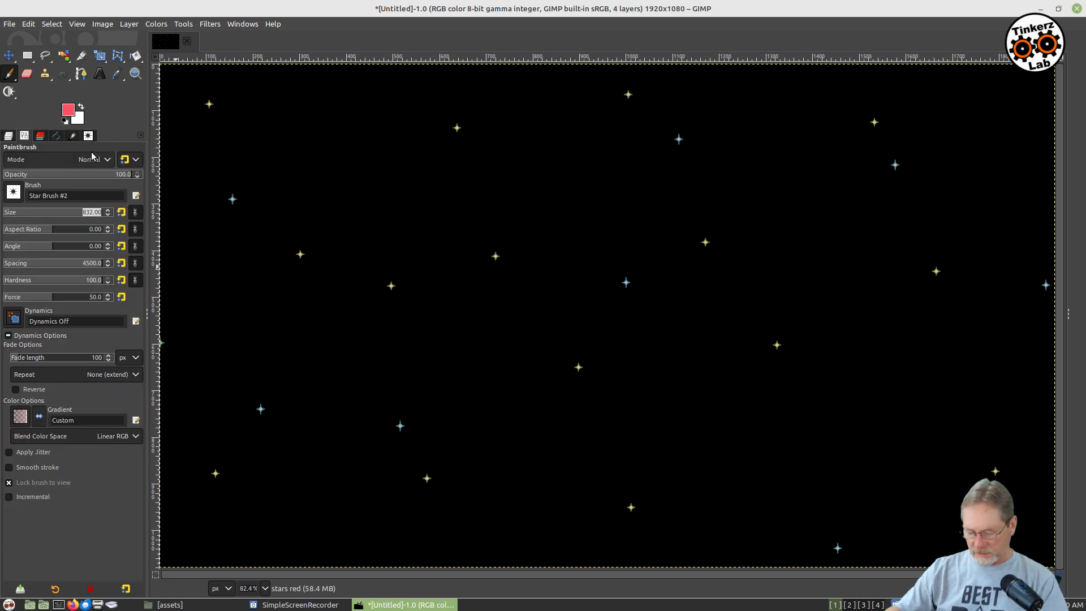
text(8)
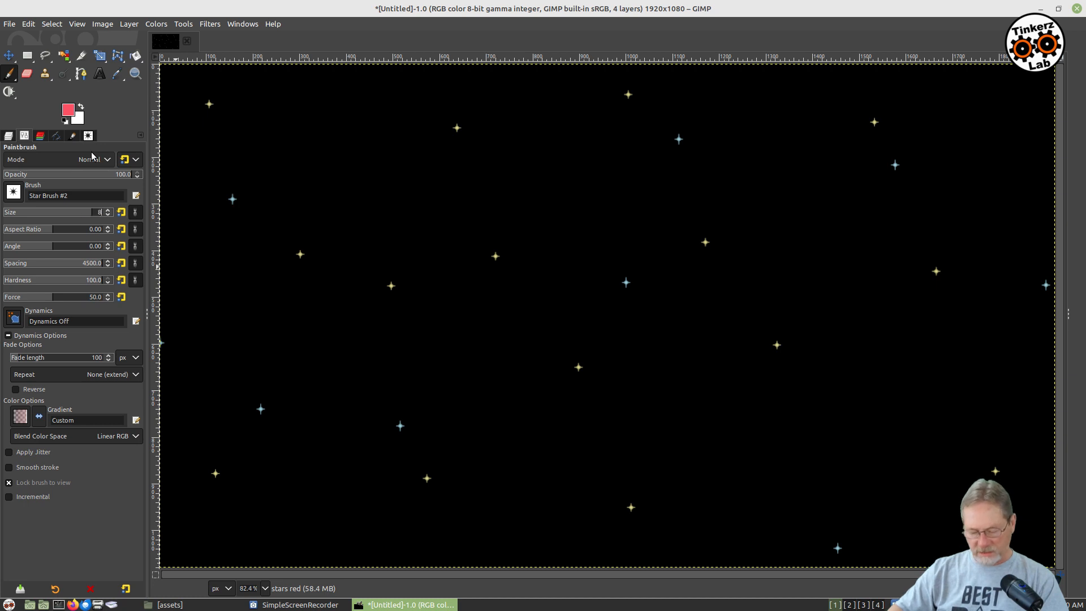
key(Return)
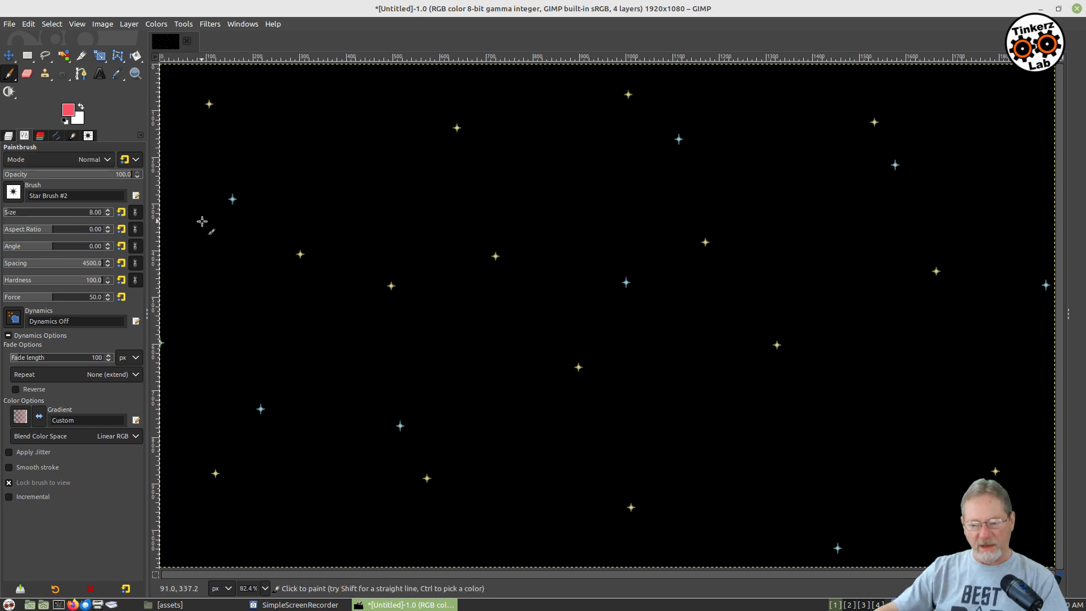
Paint twelve single small red stars scattered across the black canvas on the stars red layer
click(359, 162)
click(448, 344)
click(685, 483)
click(870, 403)
click(1019, 178)
click(785, 122)
click(665, 408)
click(290, 513)
click(189, 343)
click(309, 359)
click(518, 478)
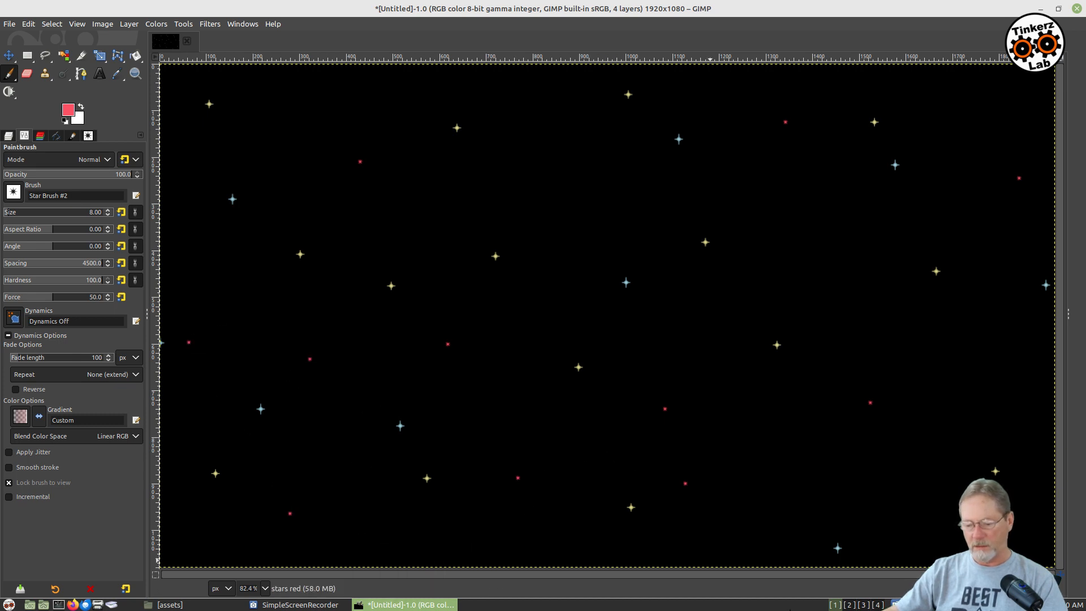
click(843, 212)
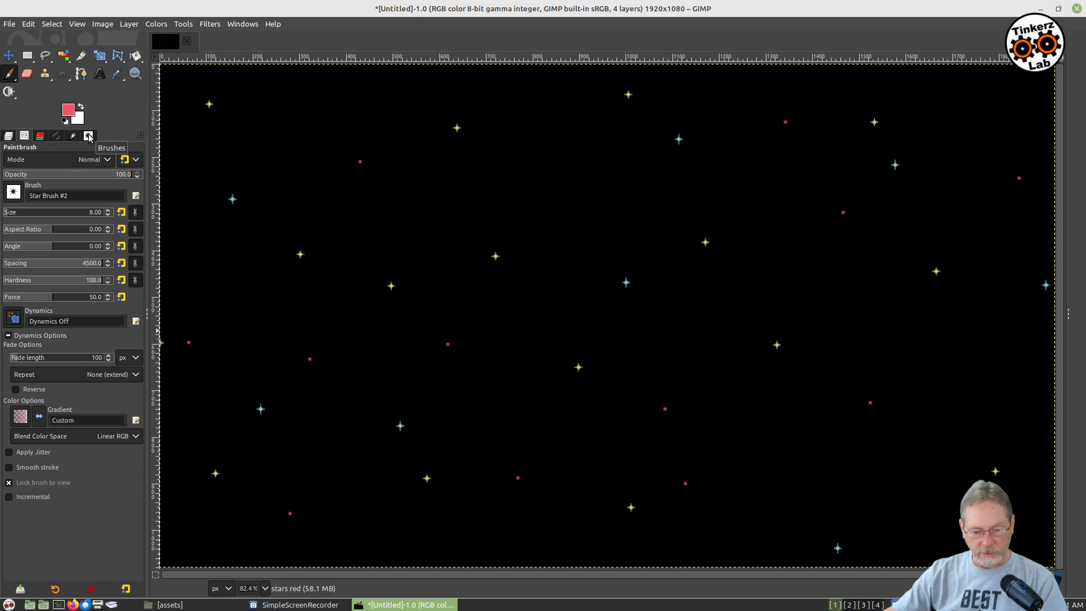
Lock the pixels, position and size, and alpha channel of the stars red layer
click(10, 136)
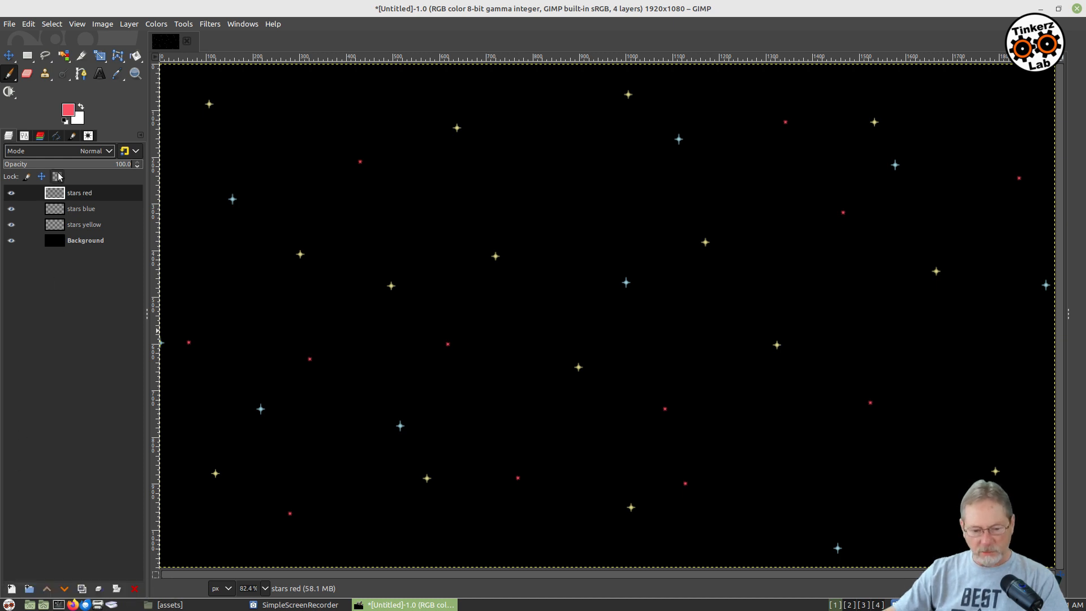
click(29, 178)
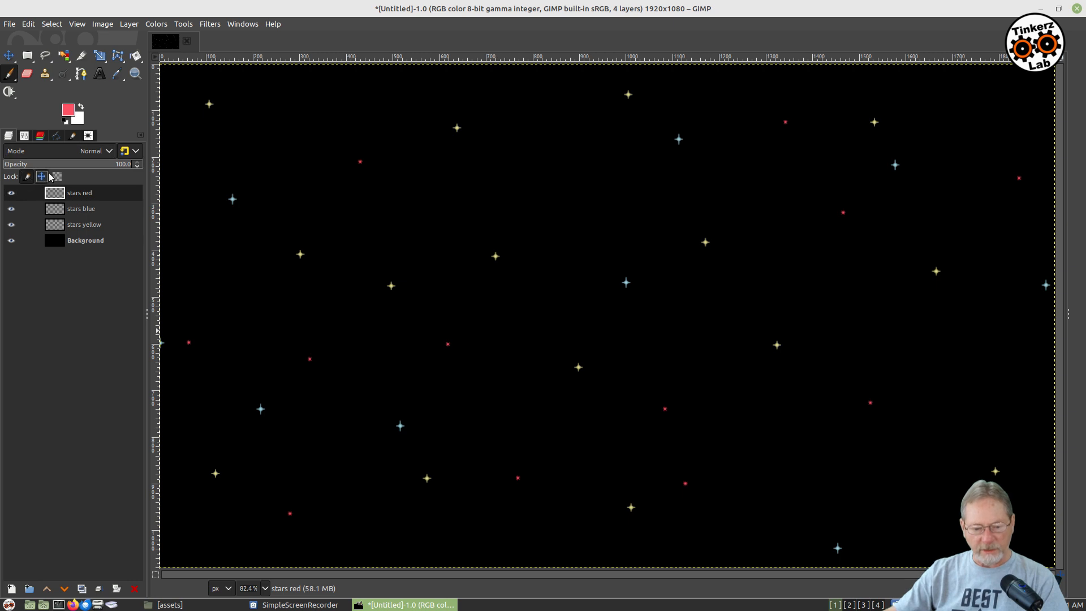
click(57, 176)
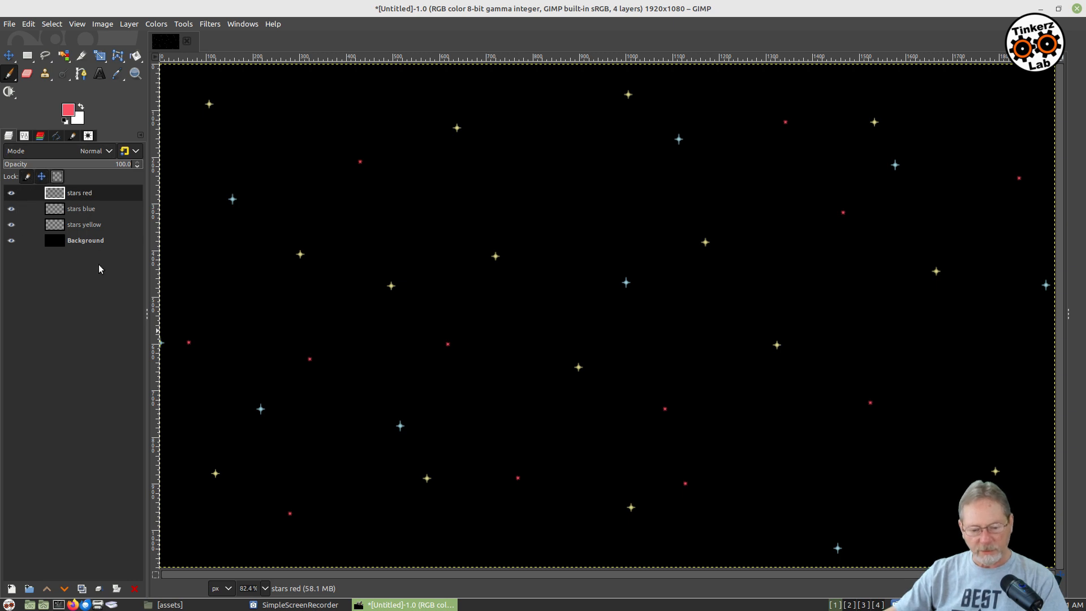
Add a transparent full-size layer named "stars white" above the stars red layer
click(12, 590)
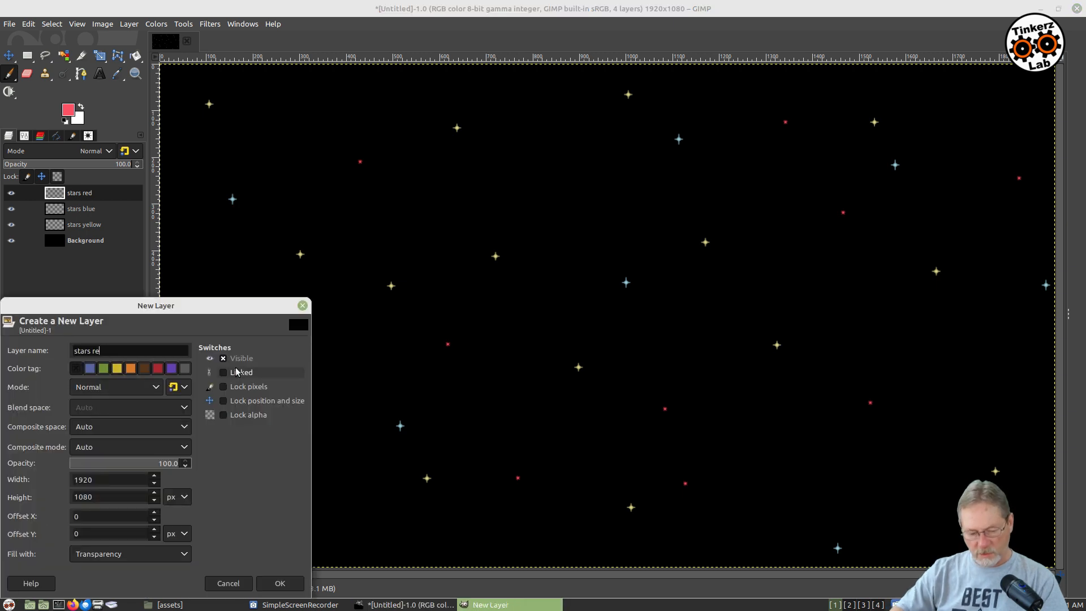
text(whit)
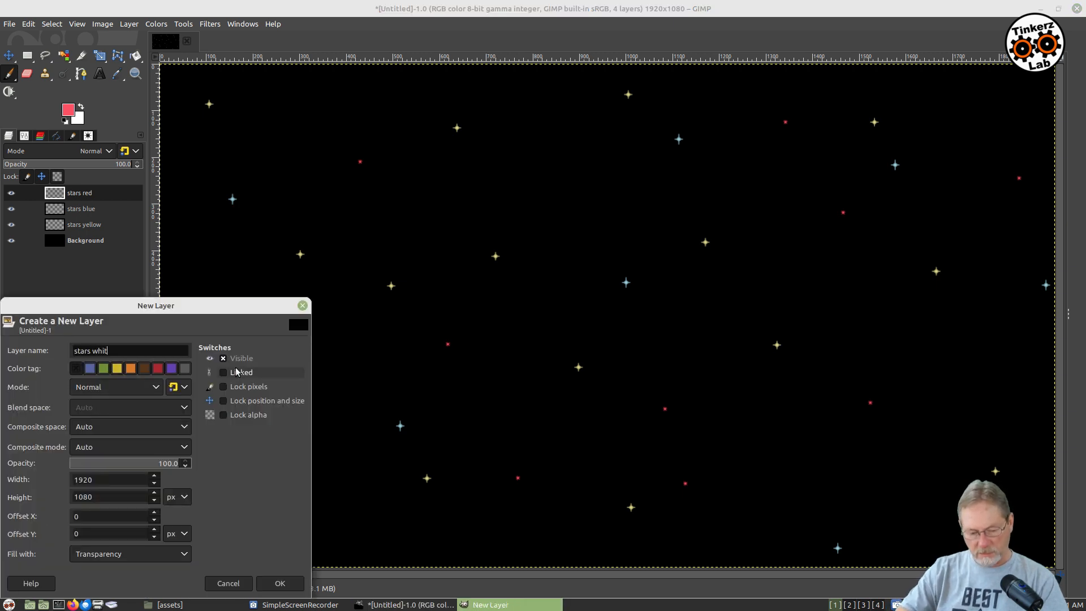
key(Return)
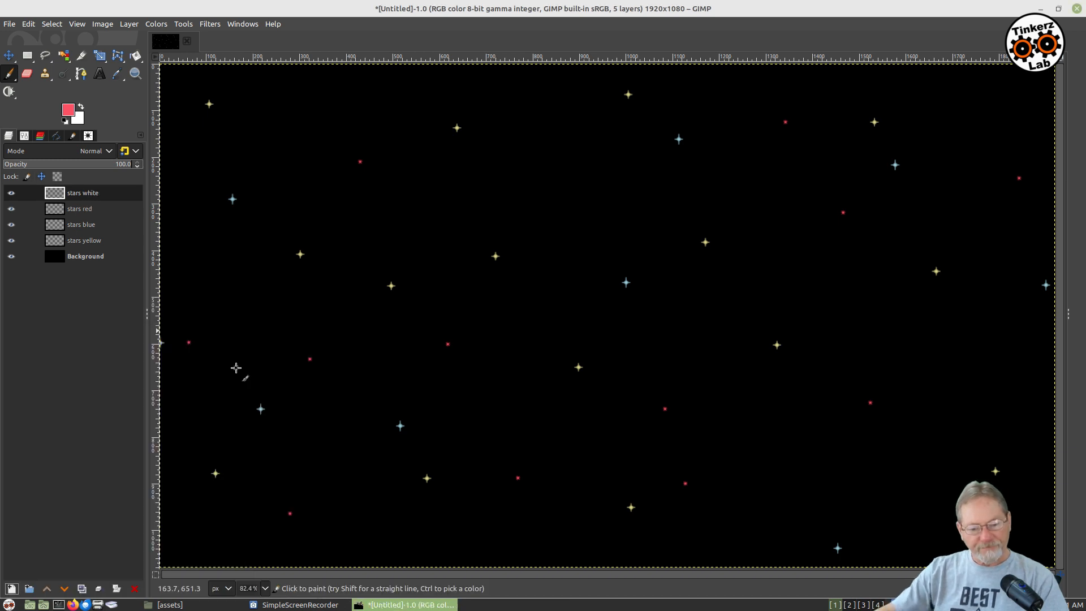
Choose the Star Brush #4 brush and set its spacing to 1500
click(88, 137)
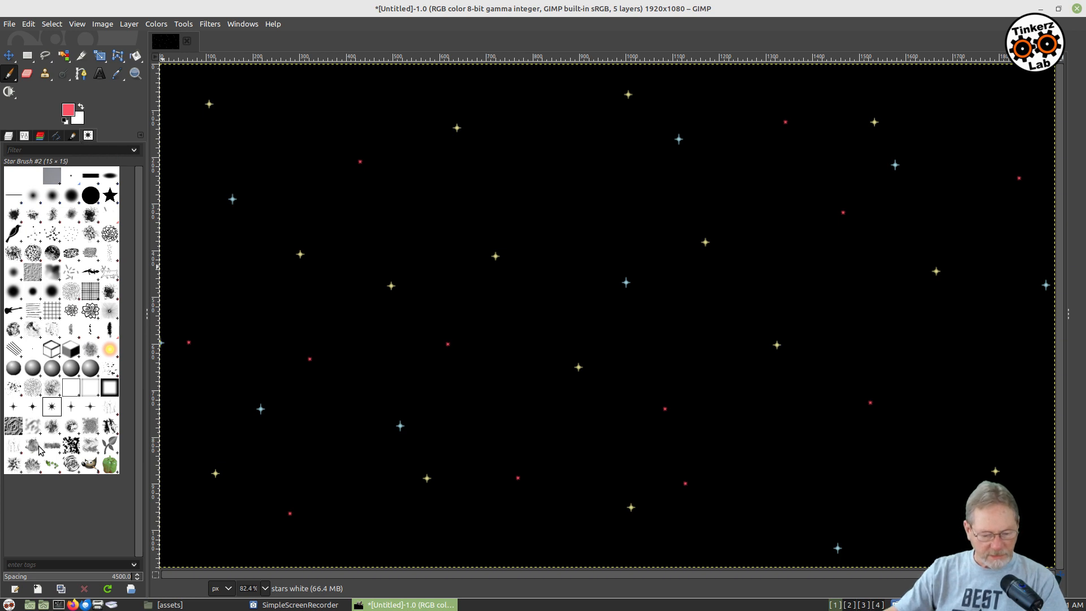
click(90, 408)
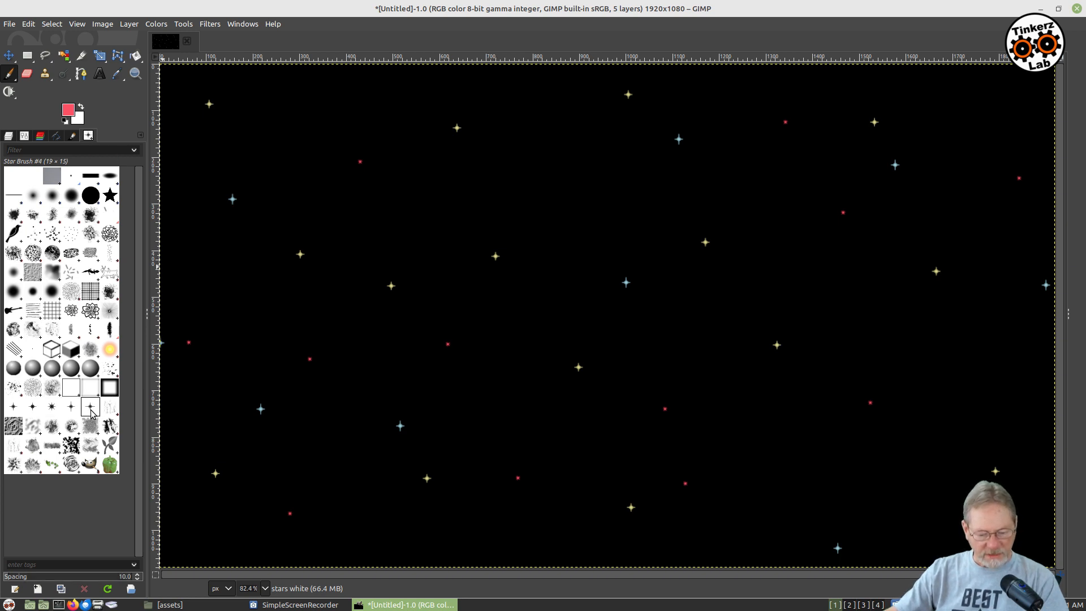
click(123, 577)
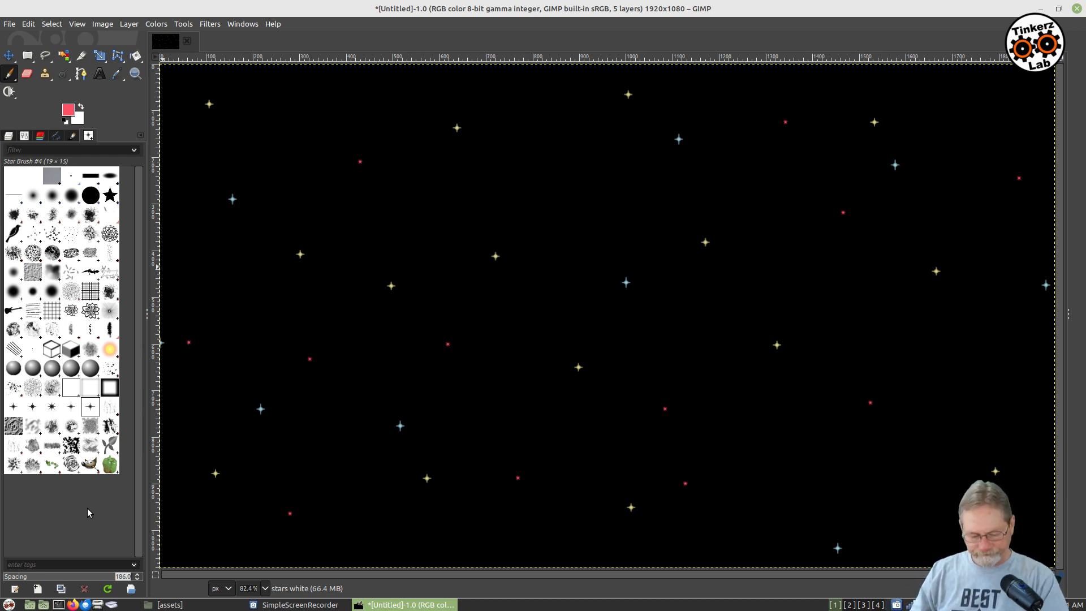
text(1500)
key(Return)
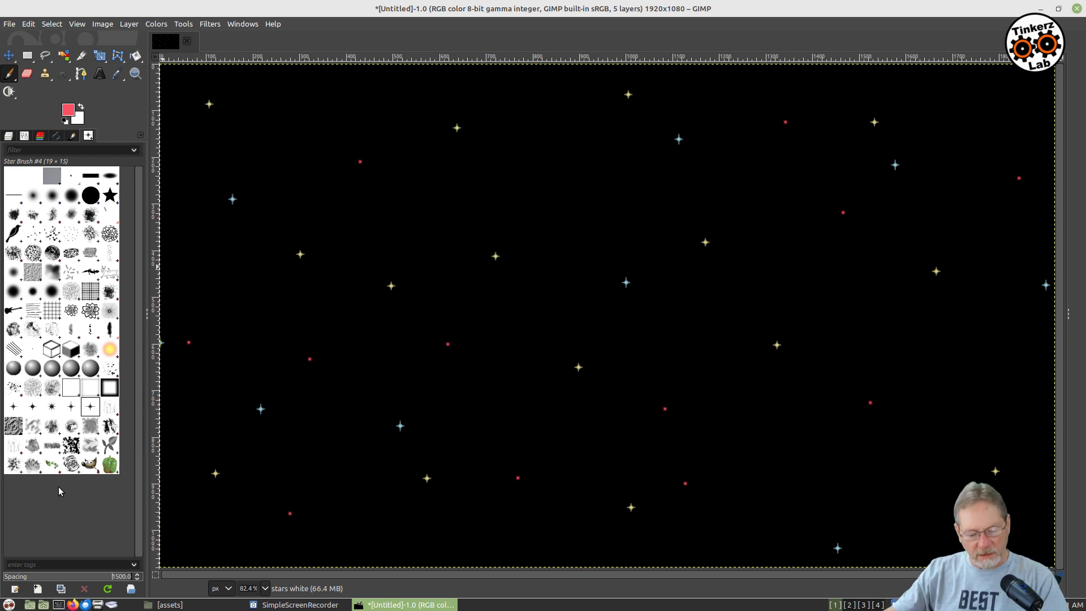
Swap the foreground and background colors to paint in white, and set the paintbrush size to 12
click(82, 107)
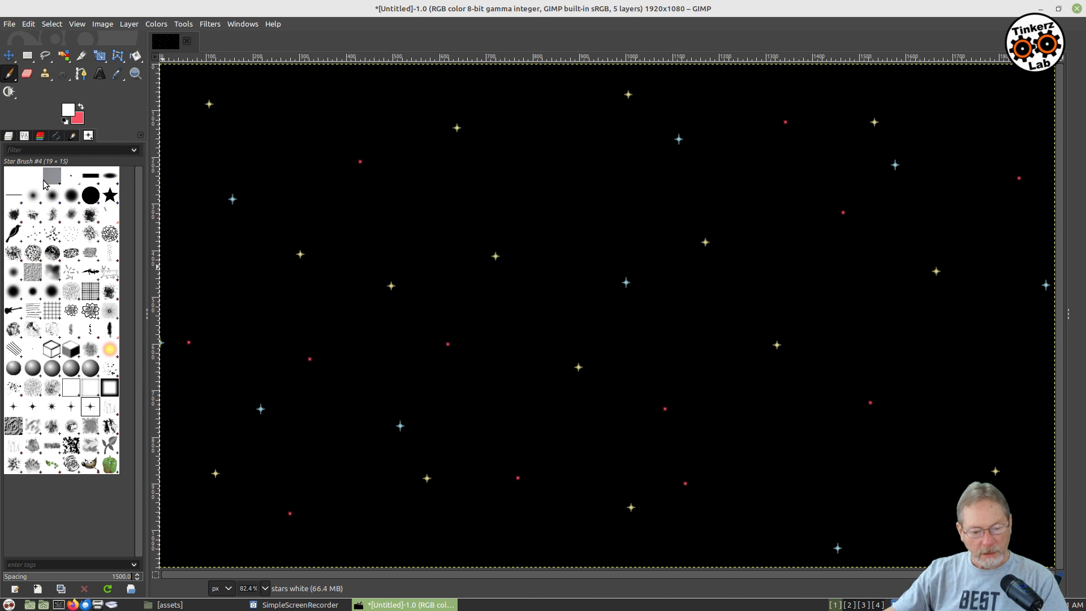
click(25, 136)
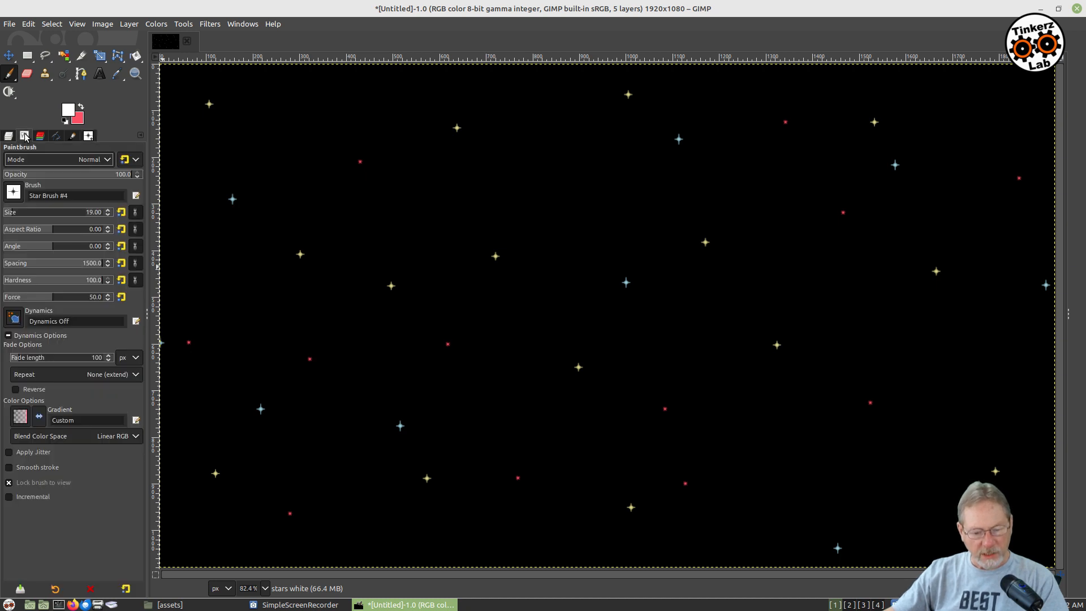
click(91, 213)
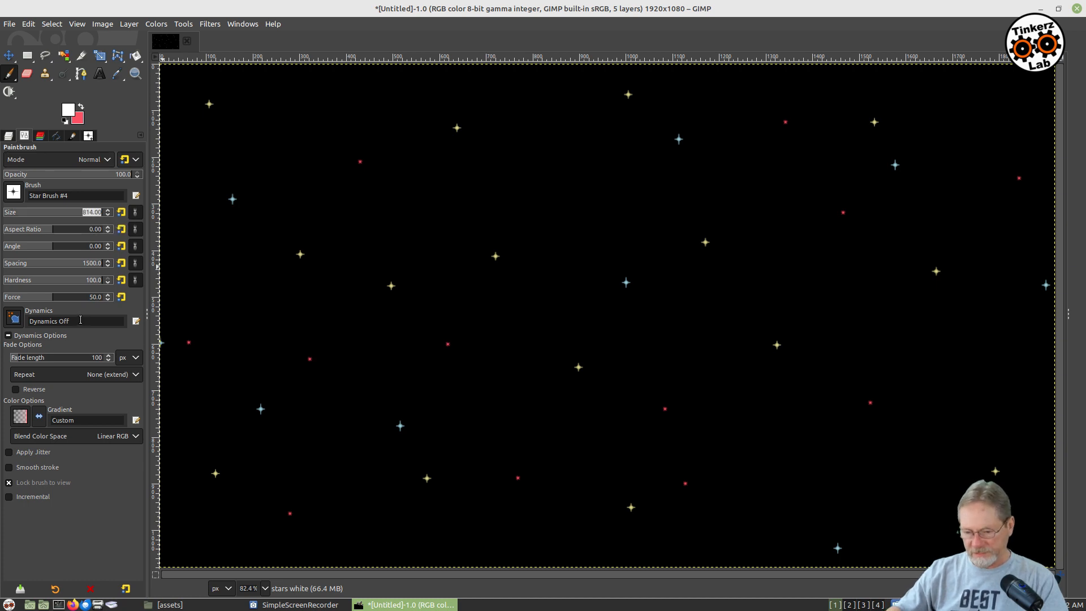
text(12)
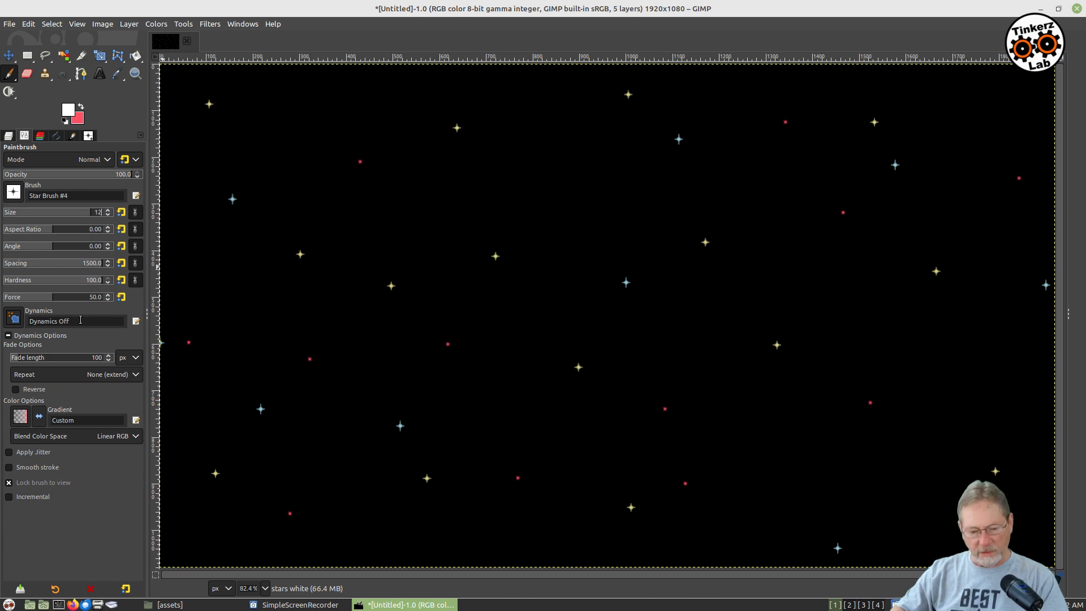
key(Return)
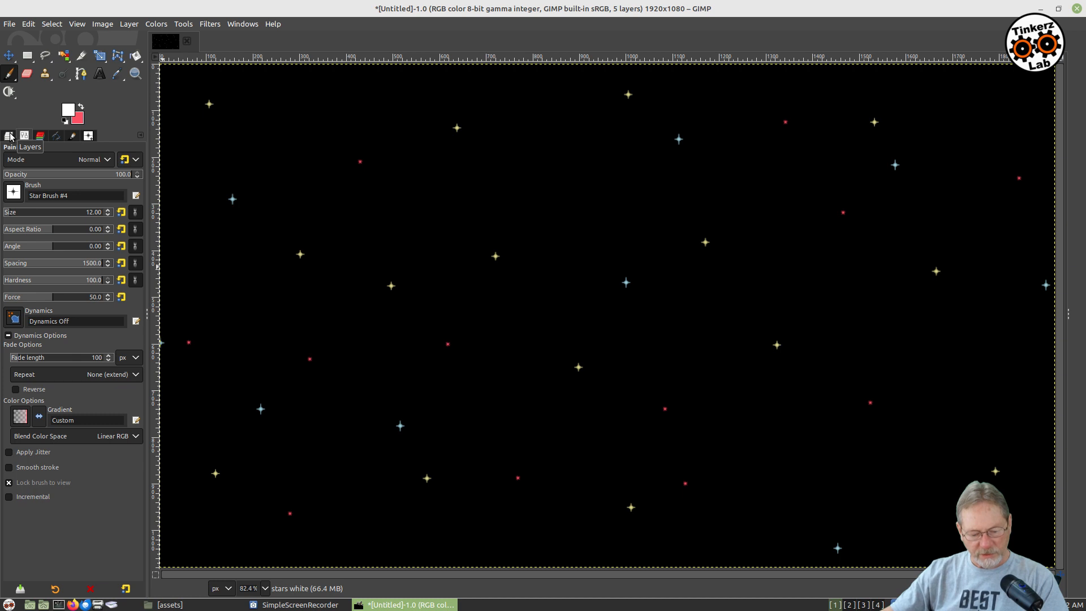
click(88, 136)
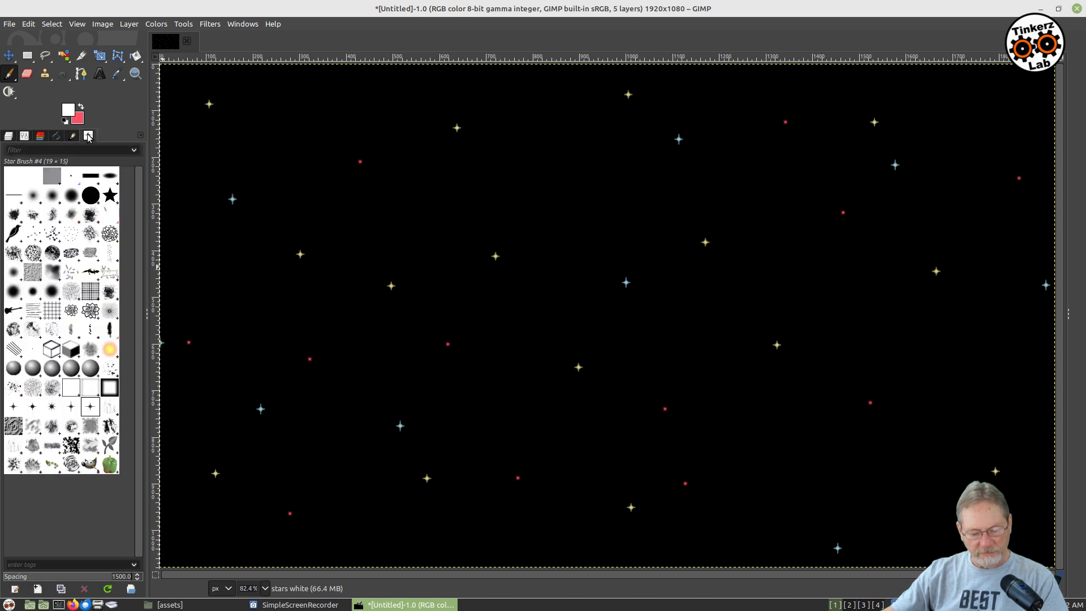
click(9, 136)
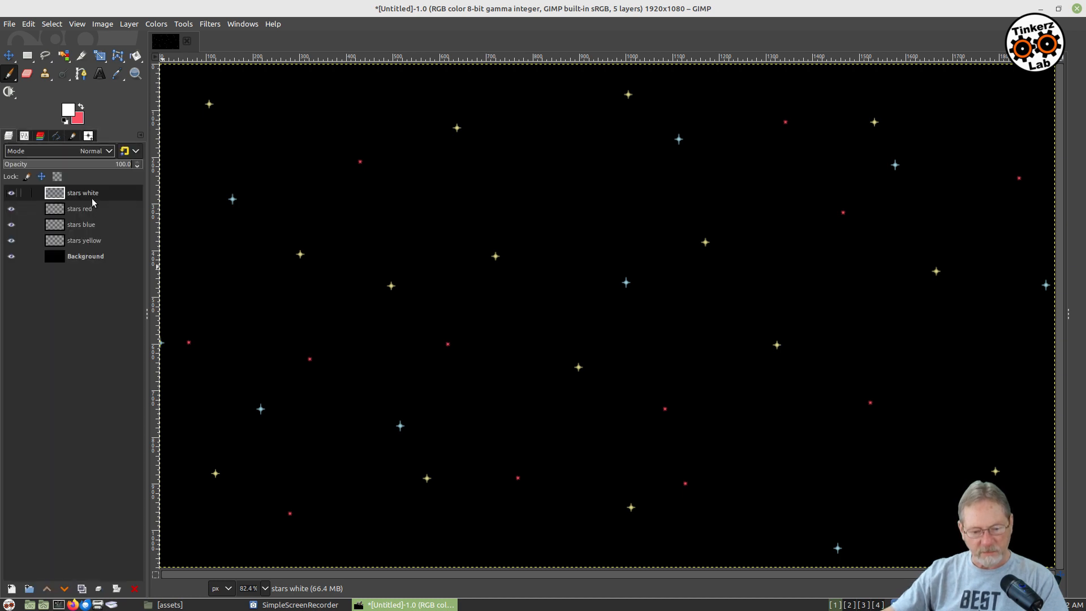
Paint four close pairs of small white stars at separate spots across the canvas on the stars white layer
click(363, 206)
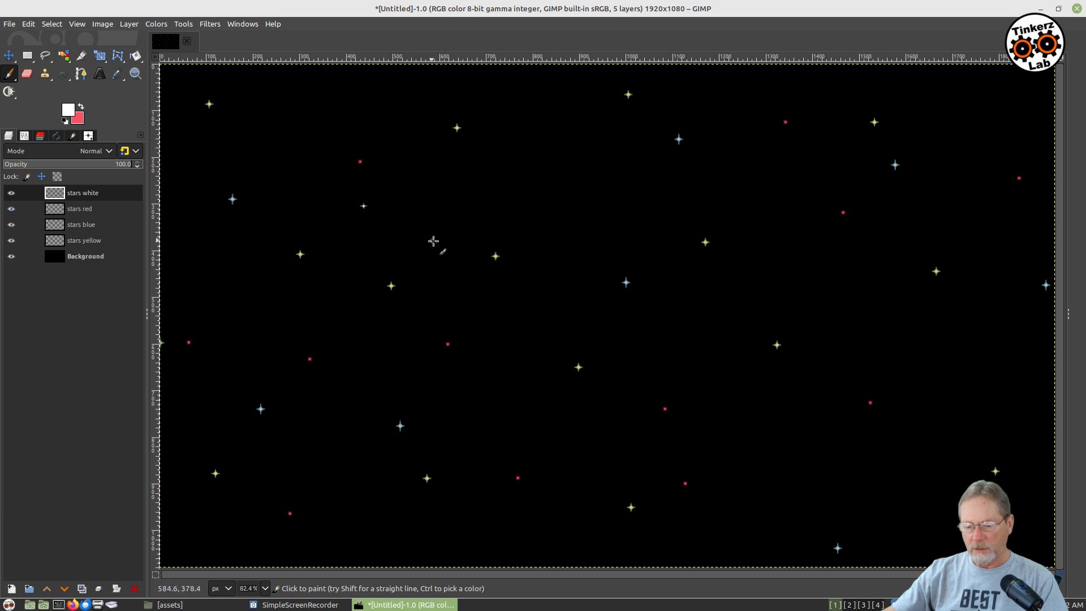
click(357, 211)
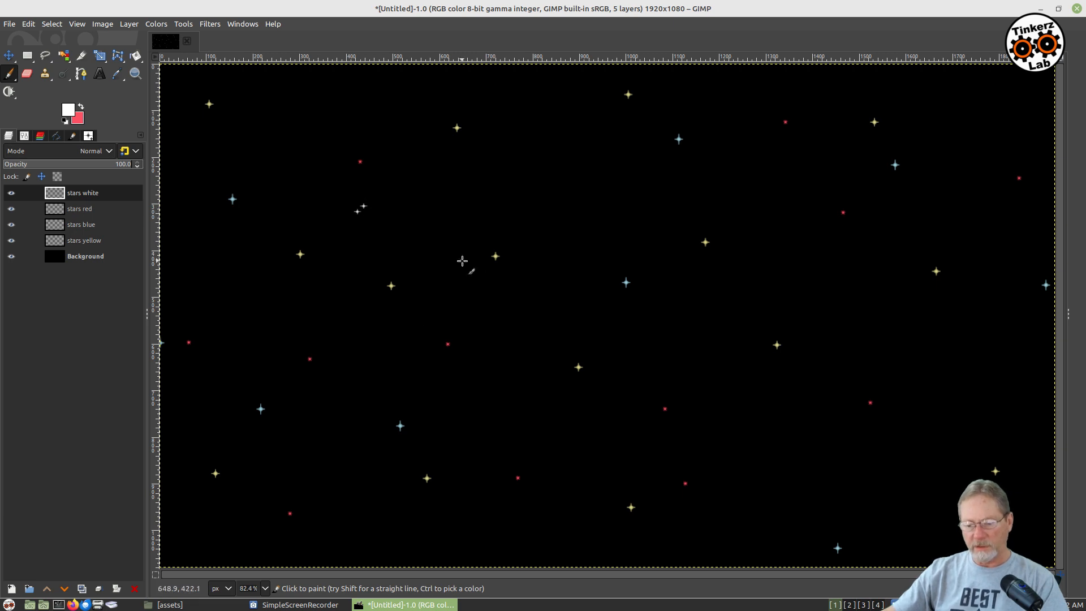
click(661, 350)
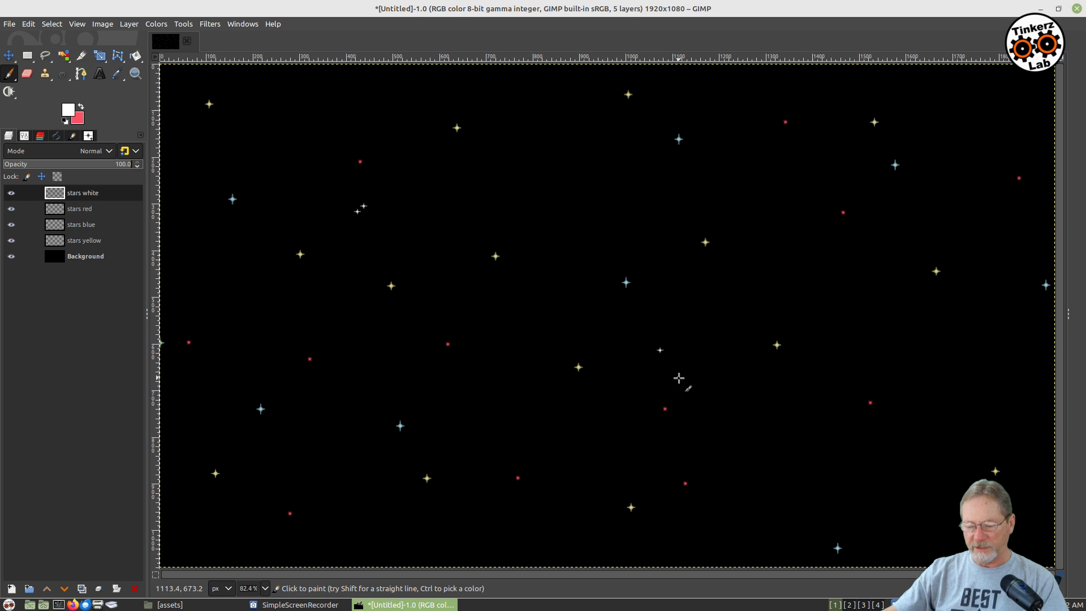
click(646, 350)
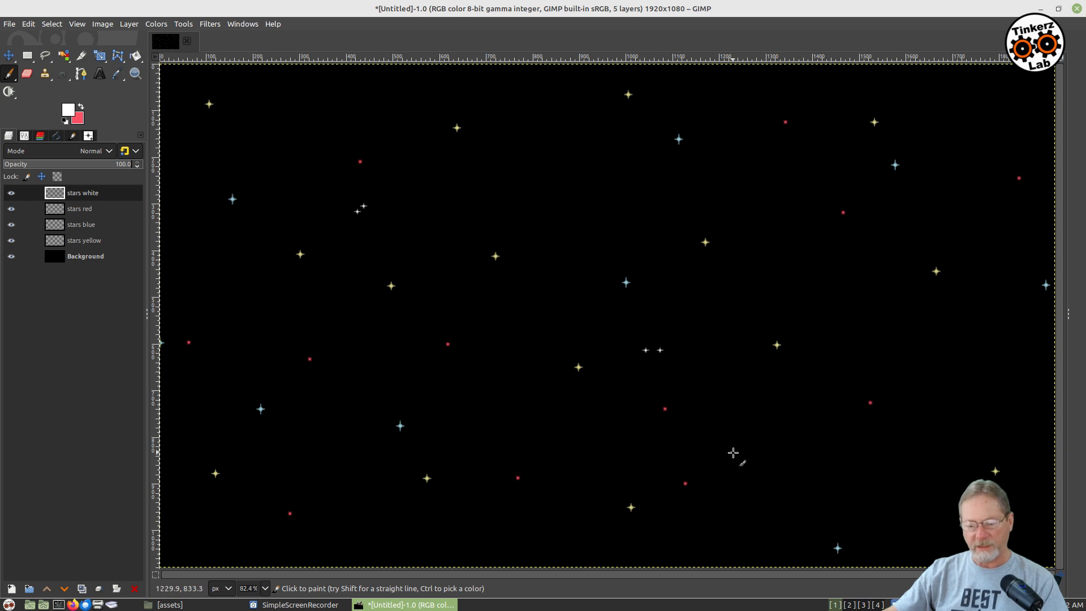
click(297, 463)
click(295, 471)
click(943, 96)
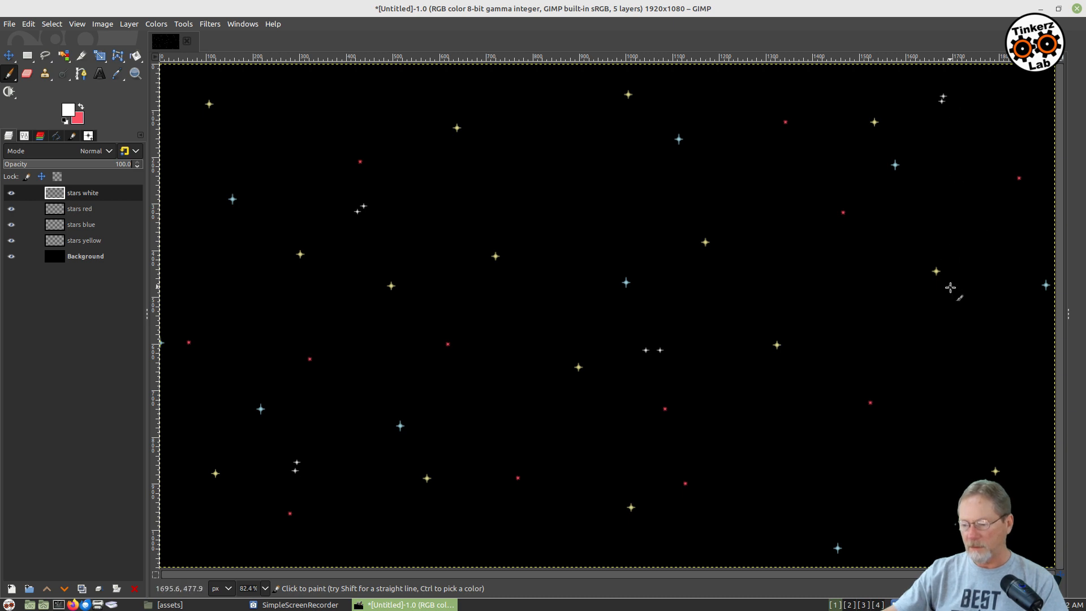
Scatter widely spaced small white stars over the rest of the canvas with long, winding paintbrush strokes on the stars white layer
mouse_move(320, 87)
mouse_down()
mouse_move(583, 260)
mouse_move(946, 383)
mouse_move(517, 483)
mouse_move(485, 508)
mouse_up()
mouse_move(490, 379)
mouse_down()
mouse_move(372, 375)
mouse_move(233, 262)
mouse_move(192, 431)
mouse_move(402, 532)
mouse_up()
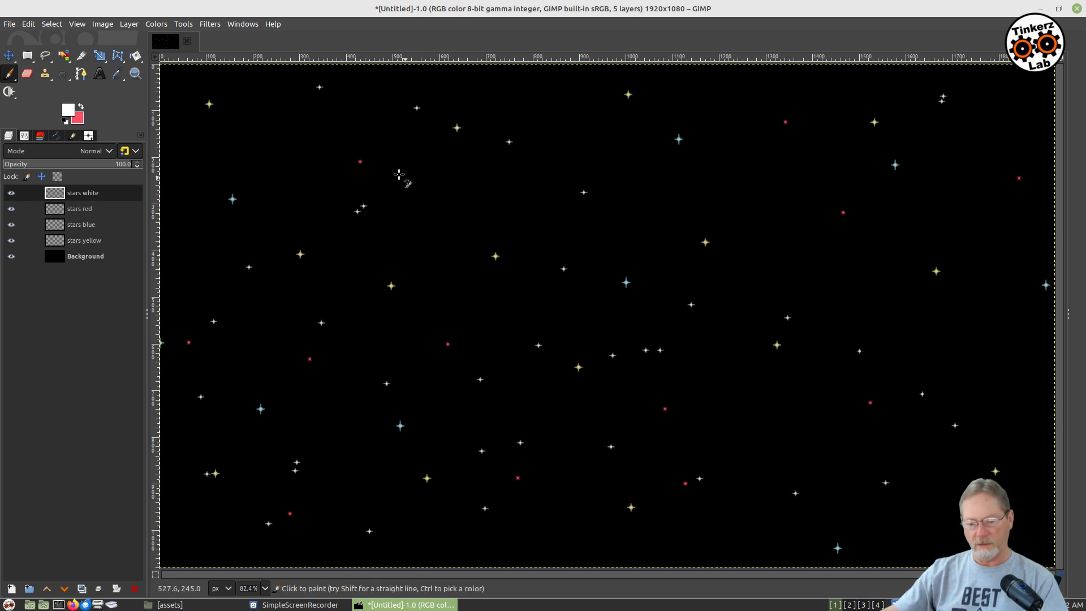
mouse_move(419, 153)
mouse_down()
mouse_move(647, 188)
mouse_move(834, 203)
mouse_up()
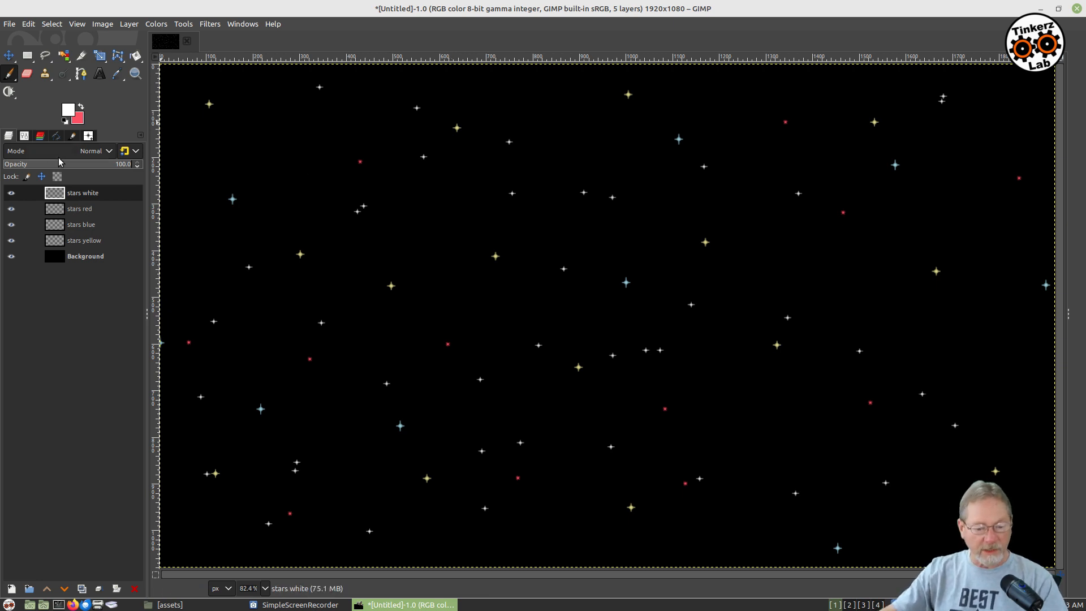
Lock the pixels, position and size, and alpha channel of the stars white layer
click(58, 177)
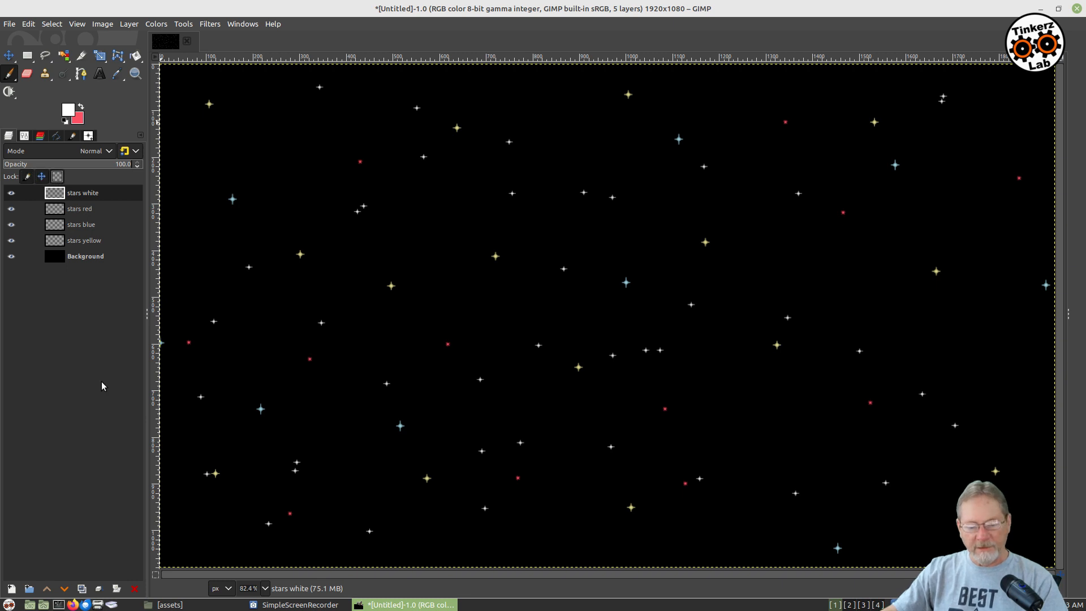